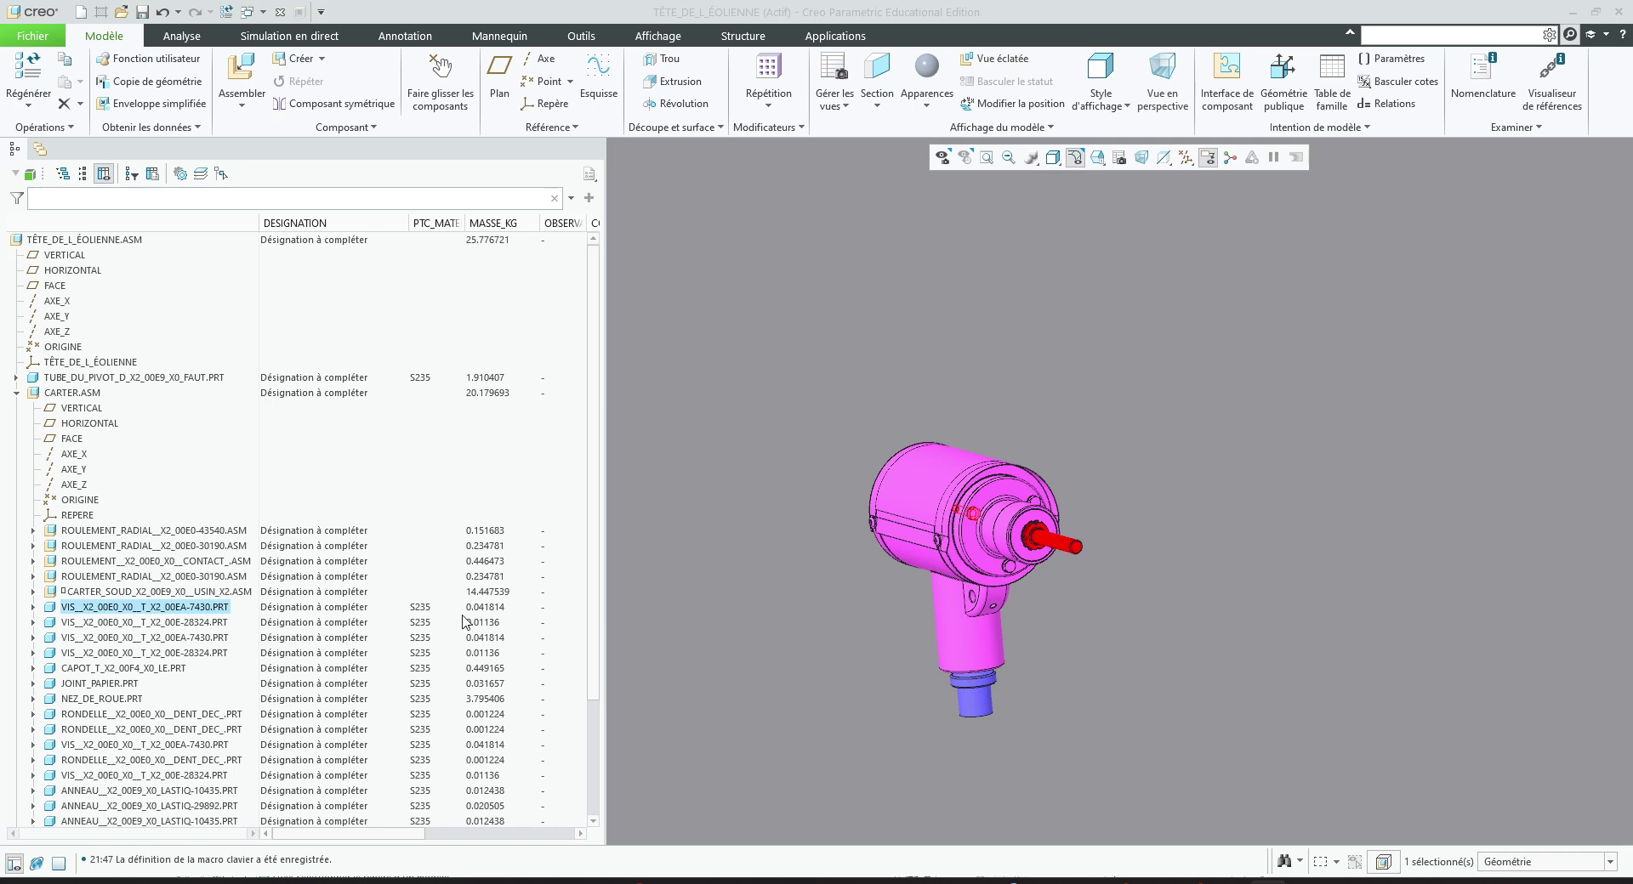
click(68, 395)
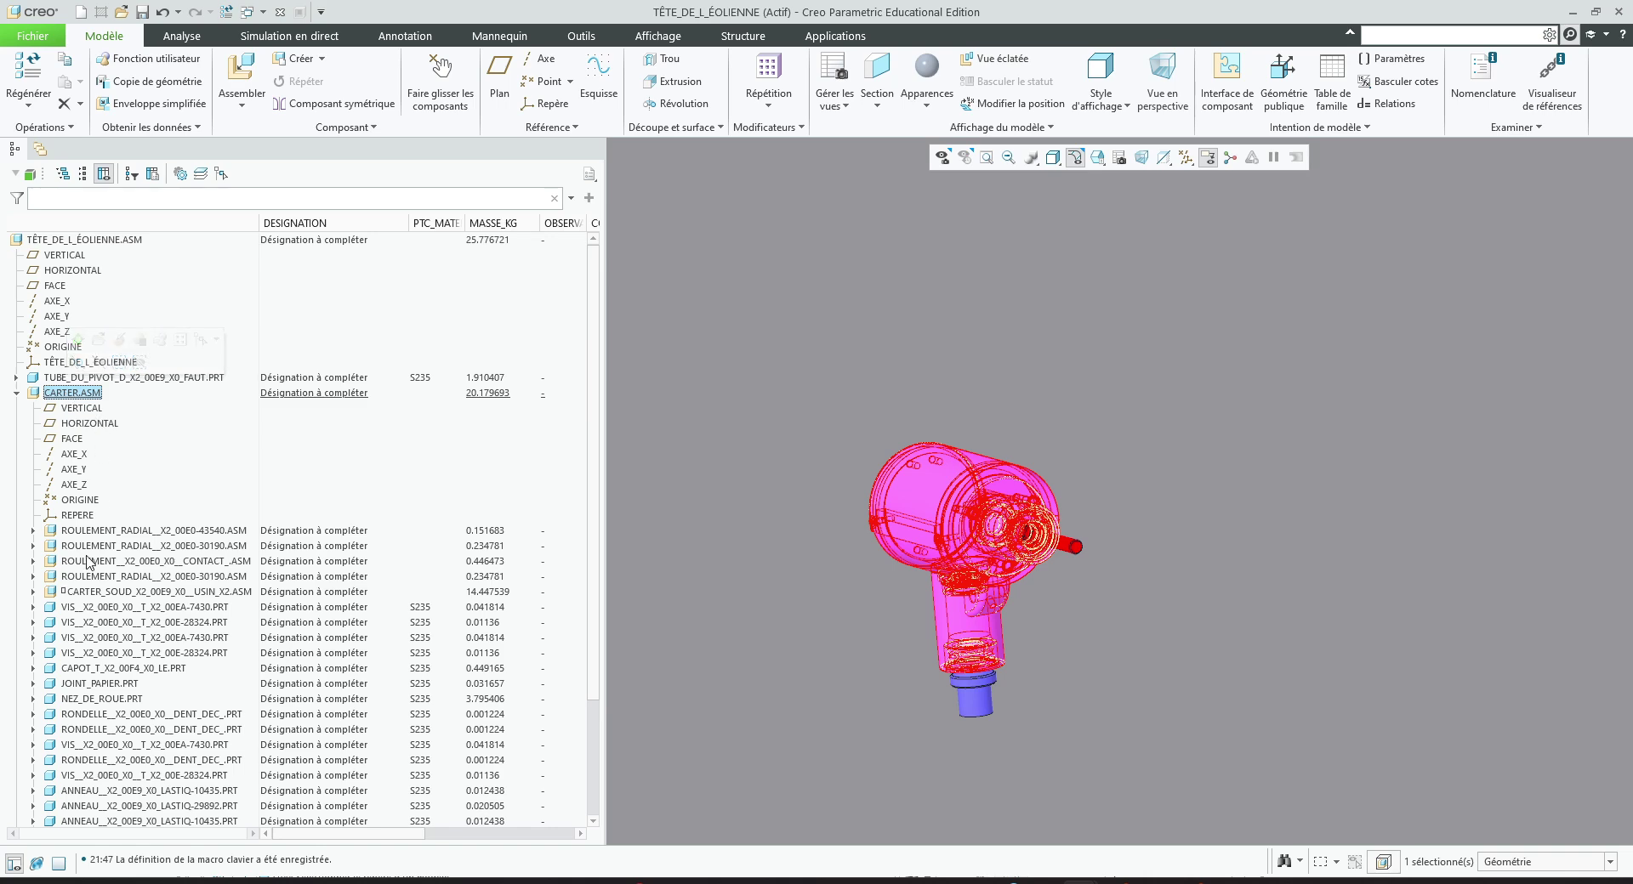
click(146, 653)
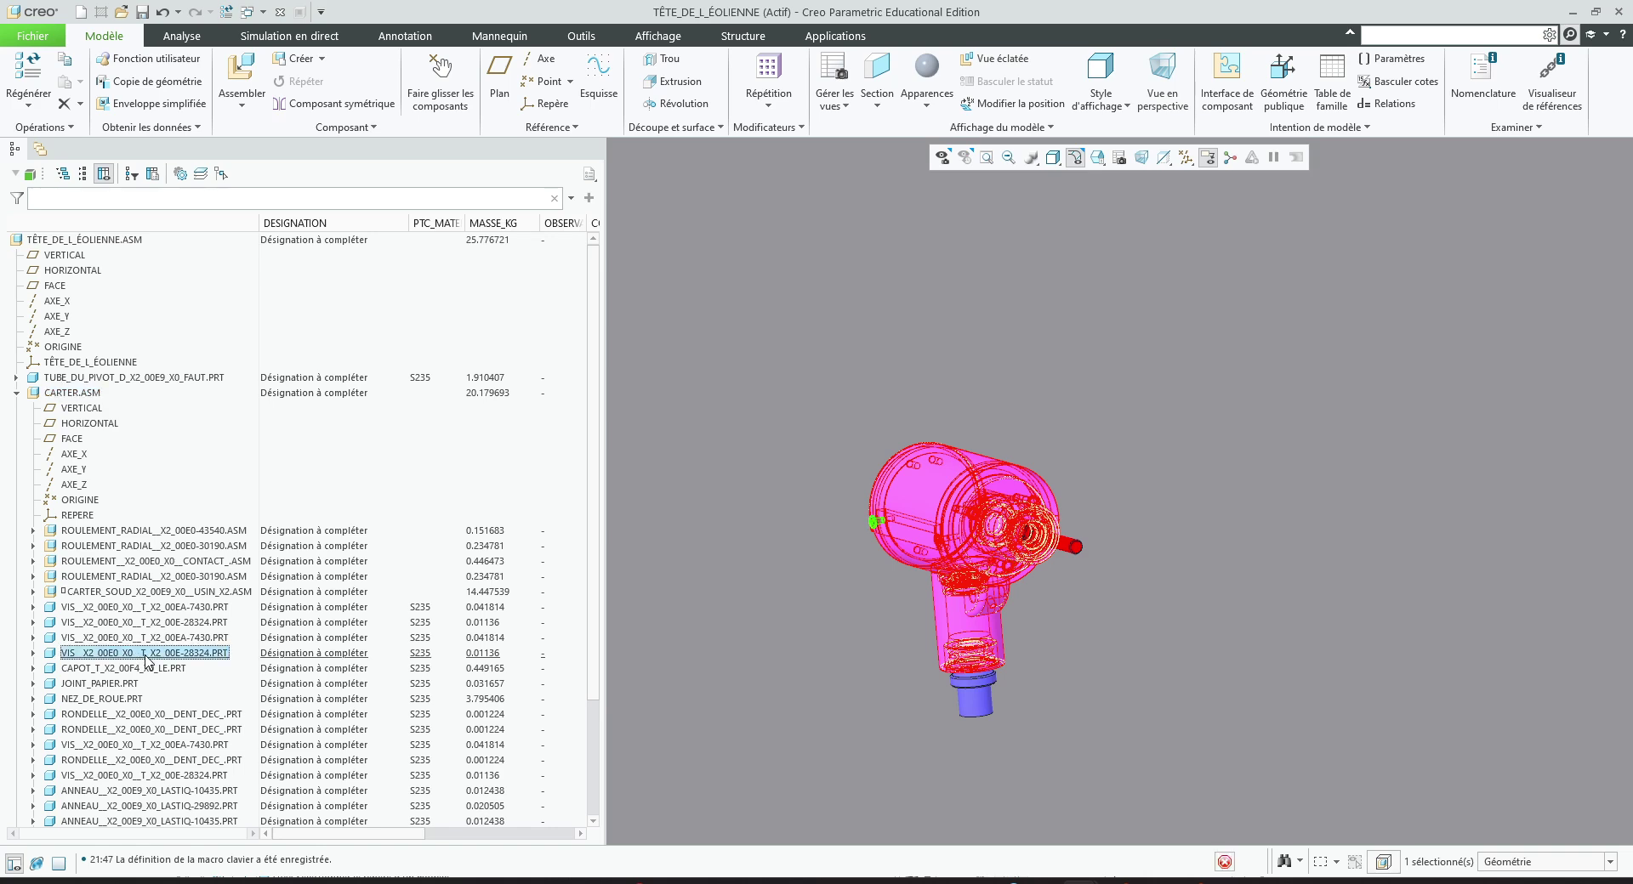
click(198, 601)
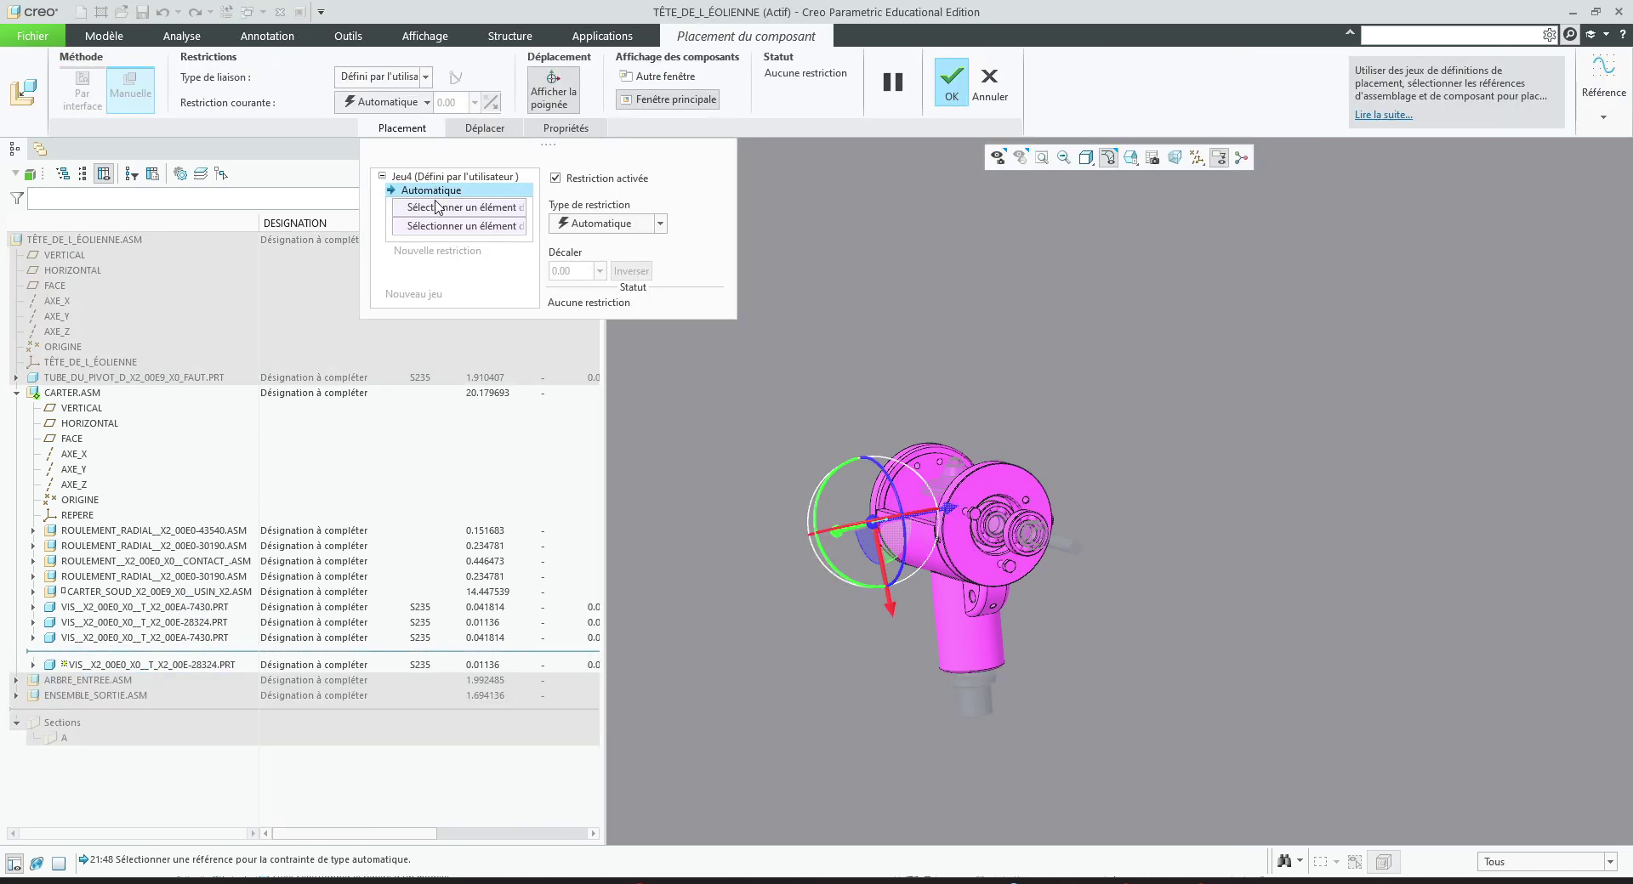
click(426, 105)
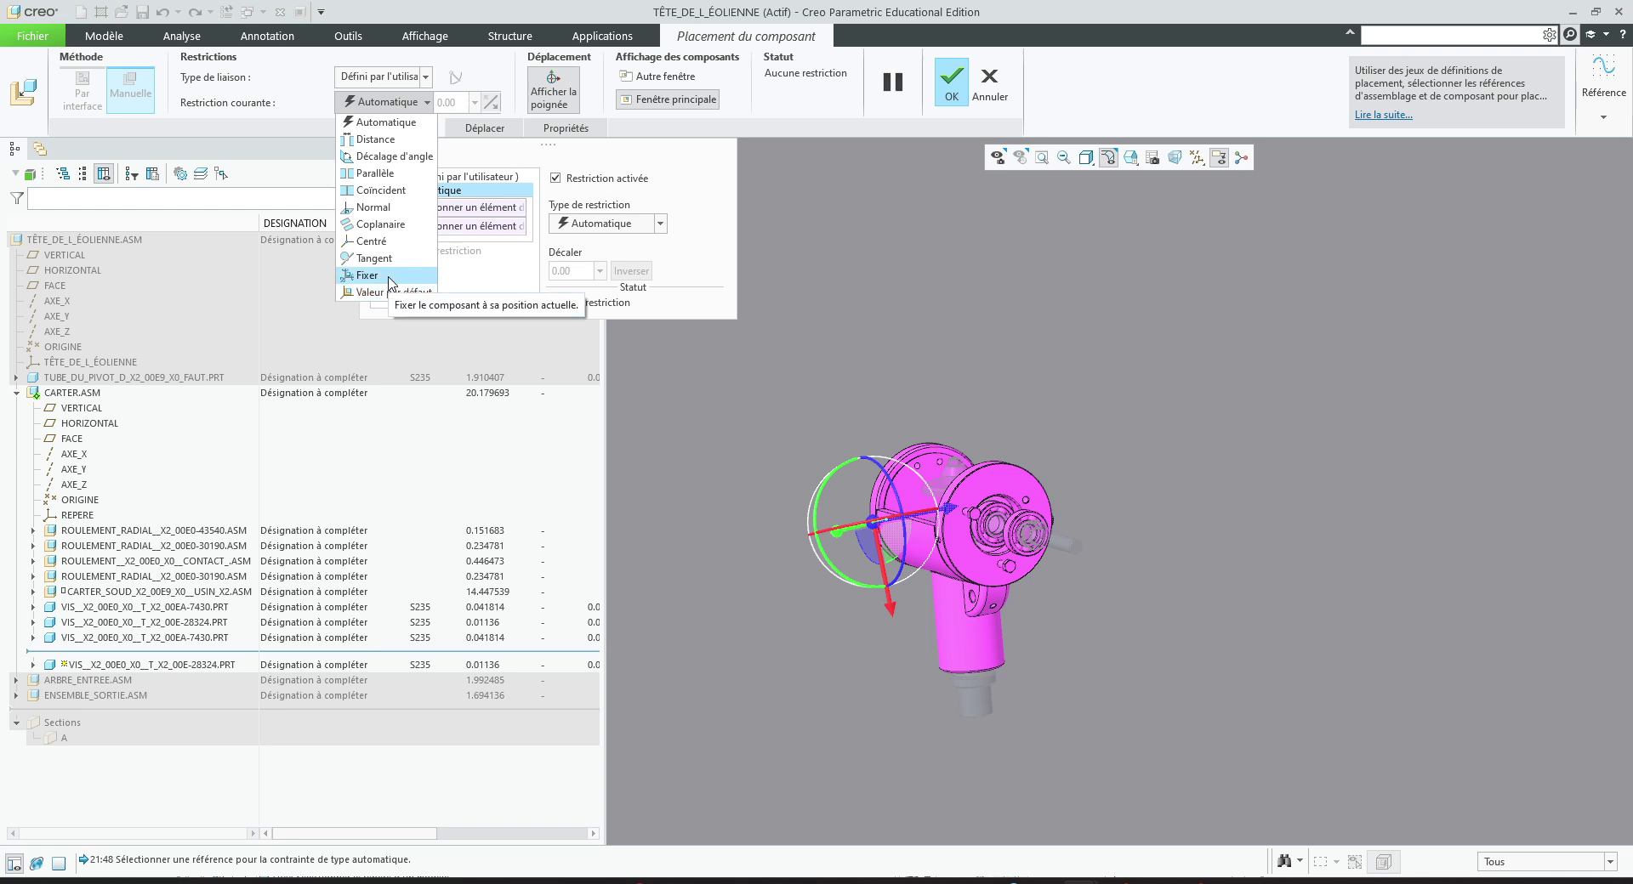
click(993, 90)
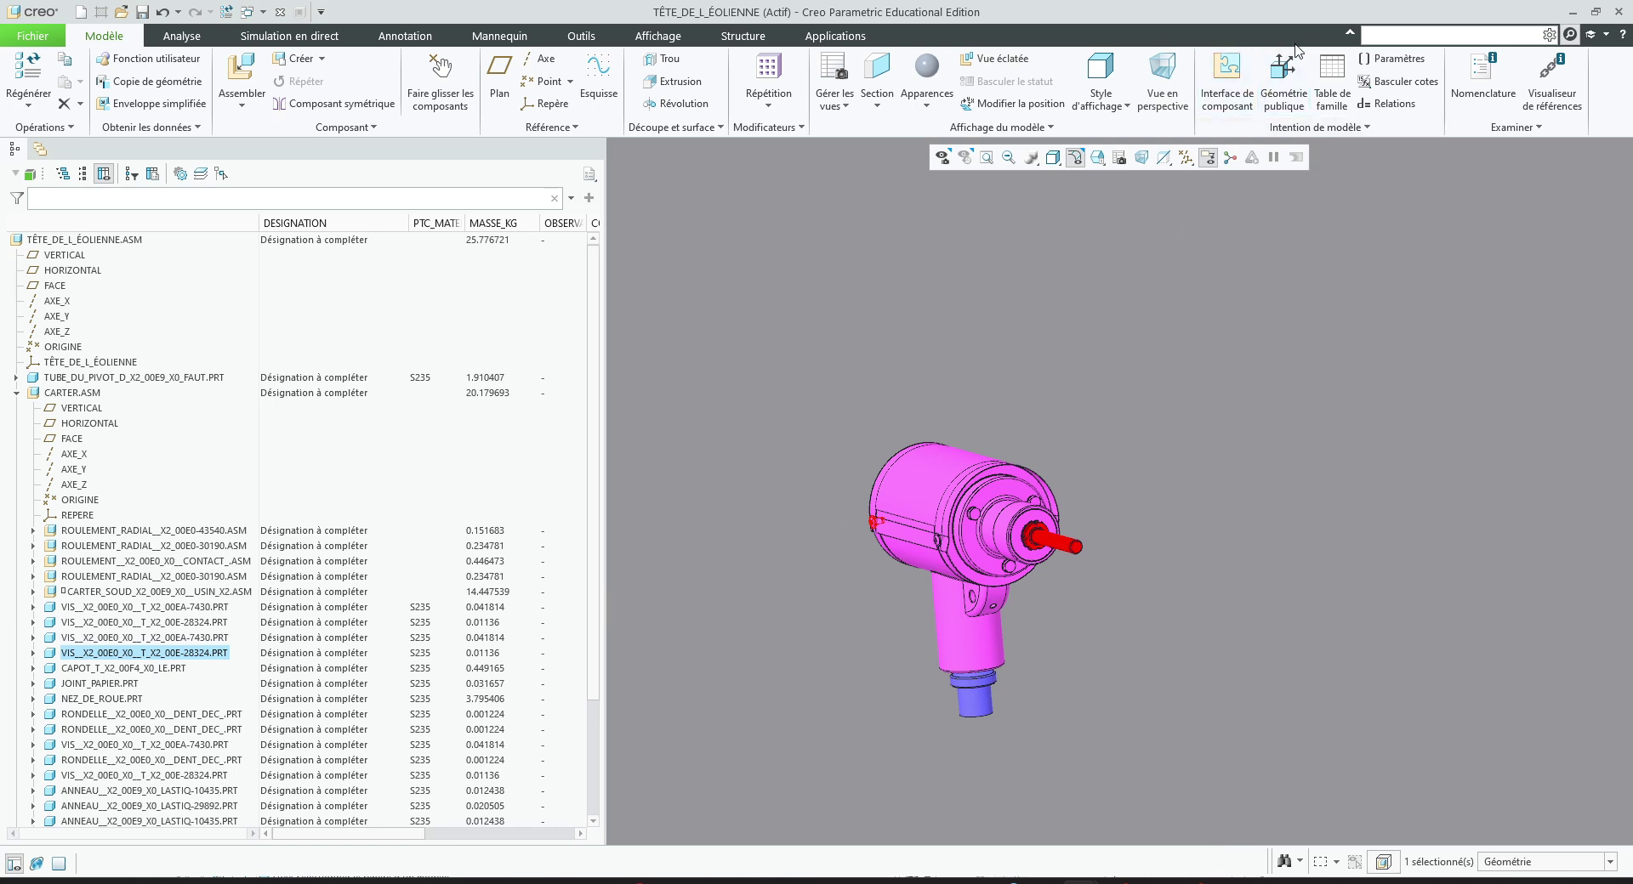
click(1416, 37)
text(macr)
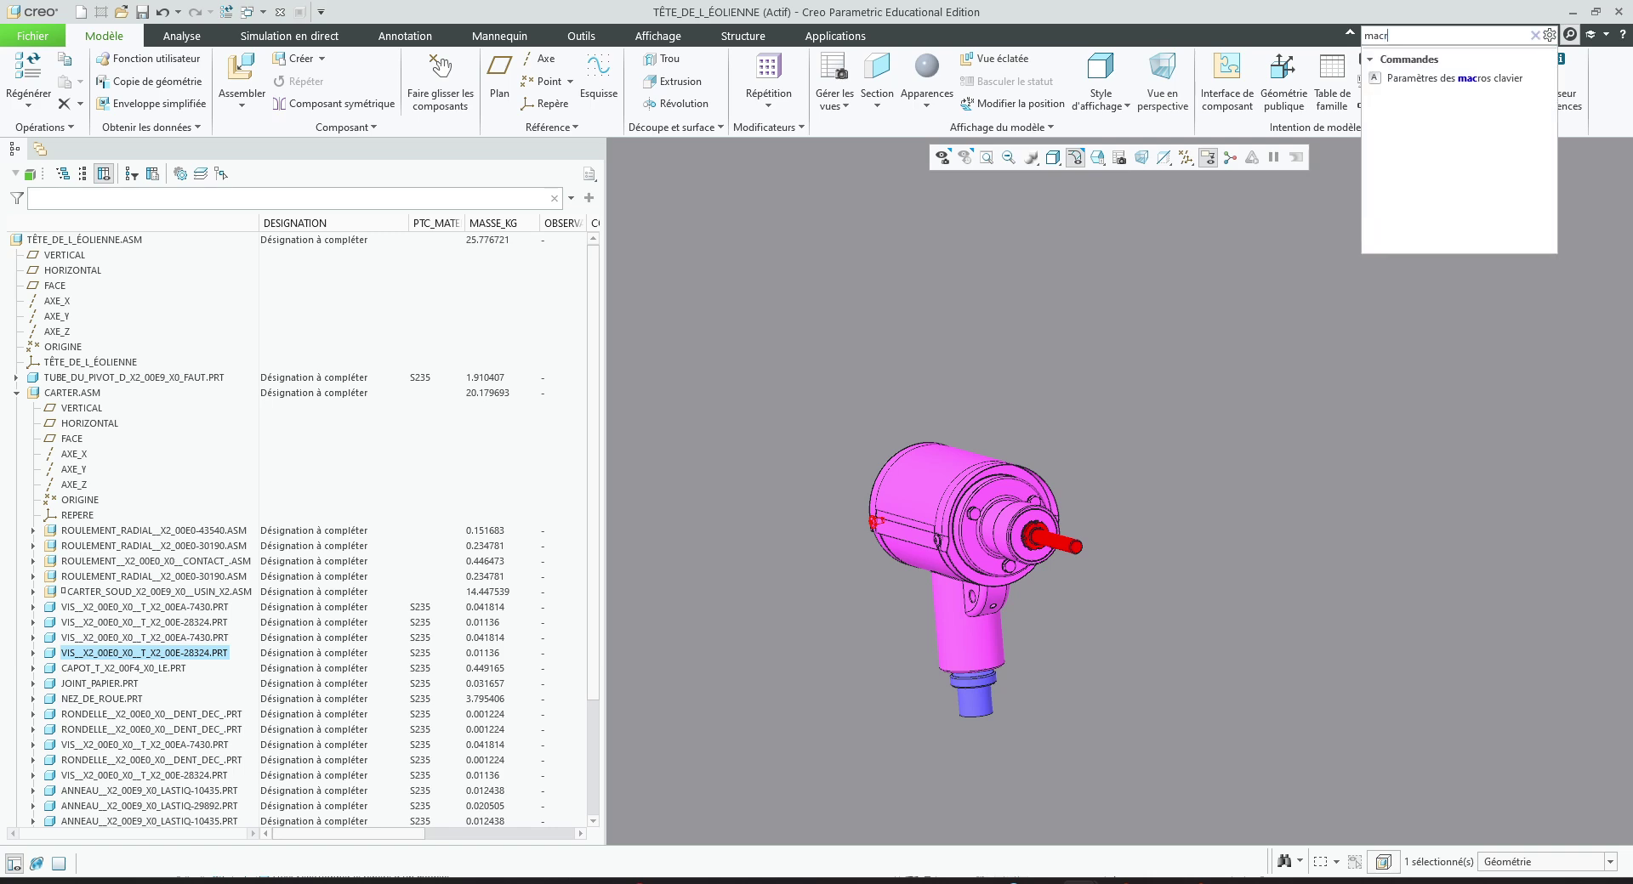
click(1454, 78)
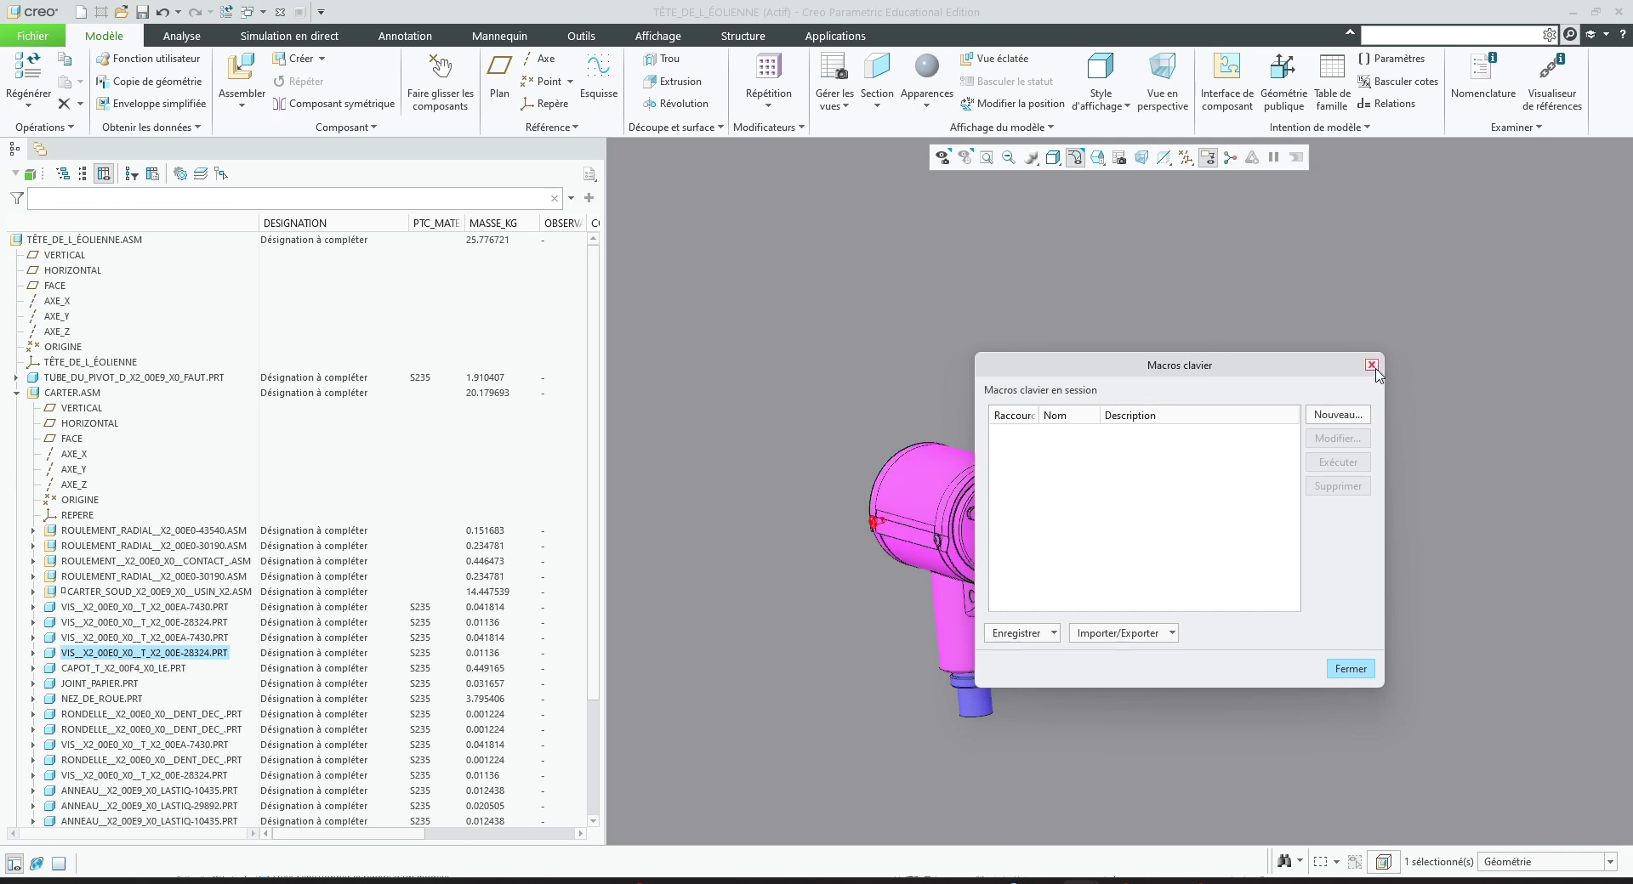
key(Escape)
- With the VIS 28324 screw listed just above CAPOT selected, create a new keyboard macro named fixer with shortcut $F2
click(142, 655)
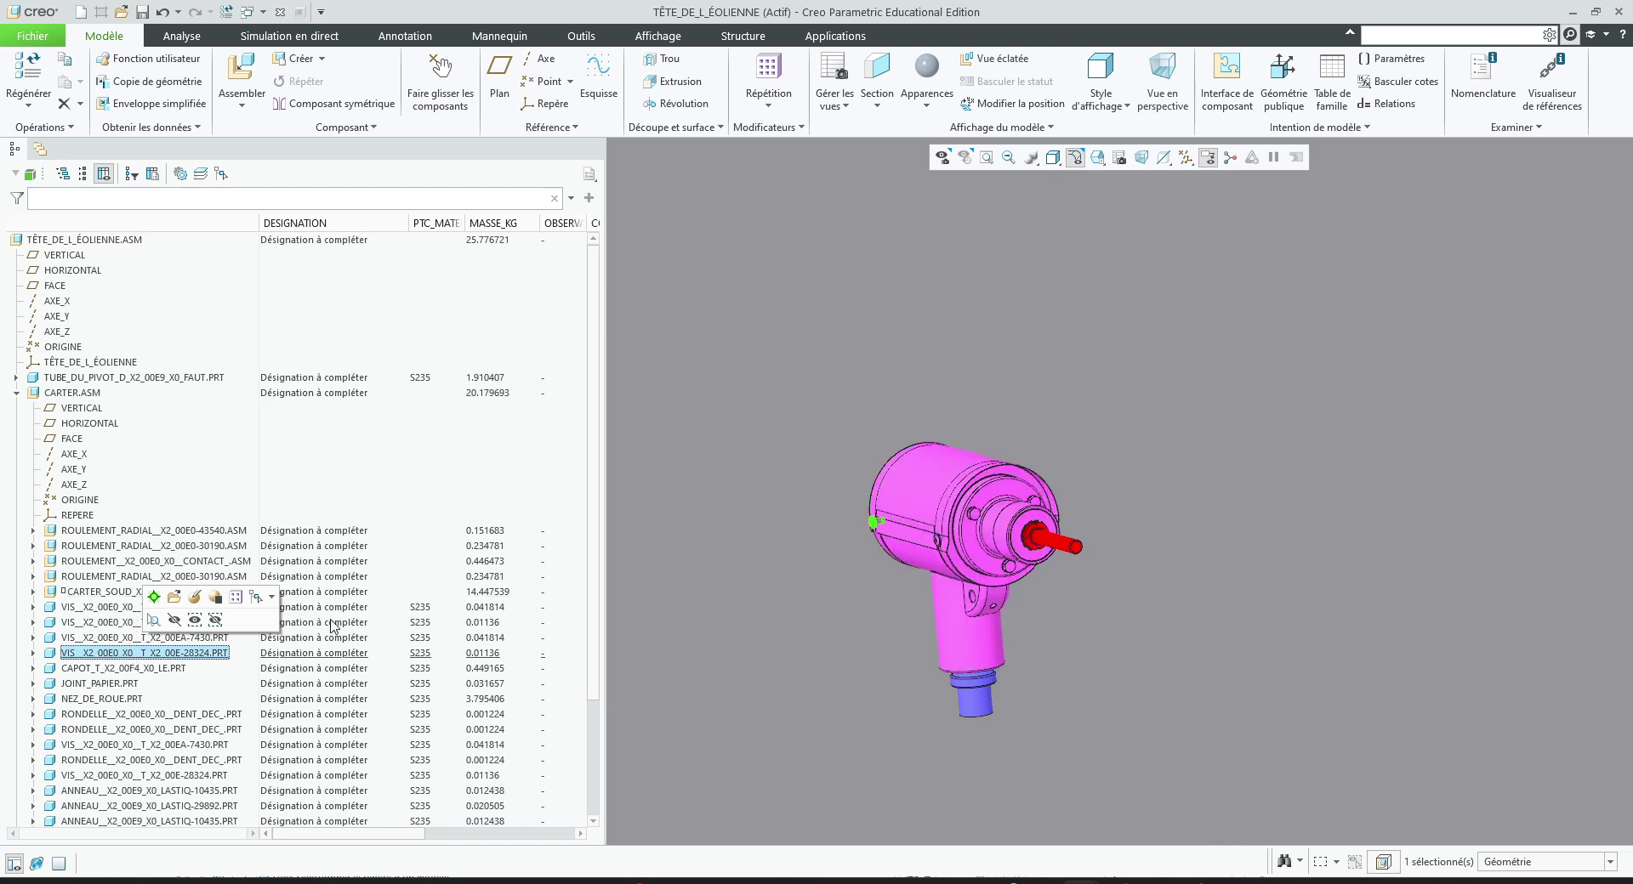
click(1410, 35)
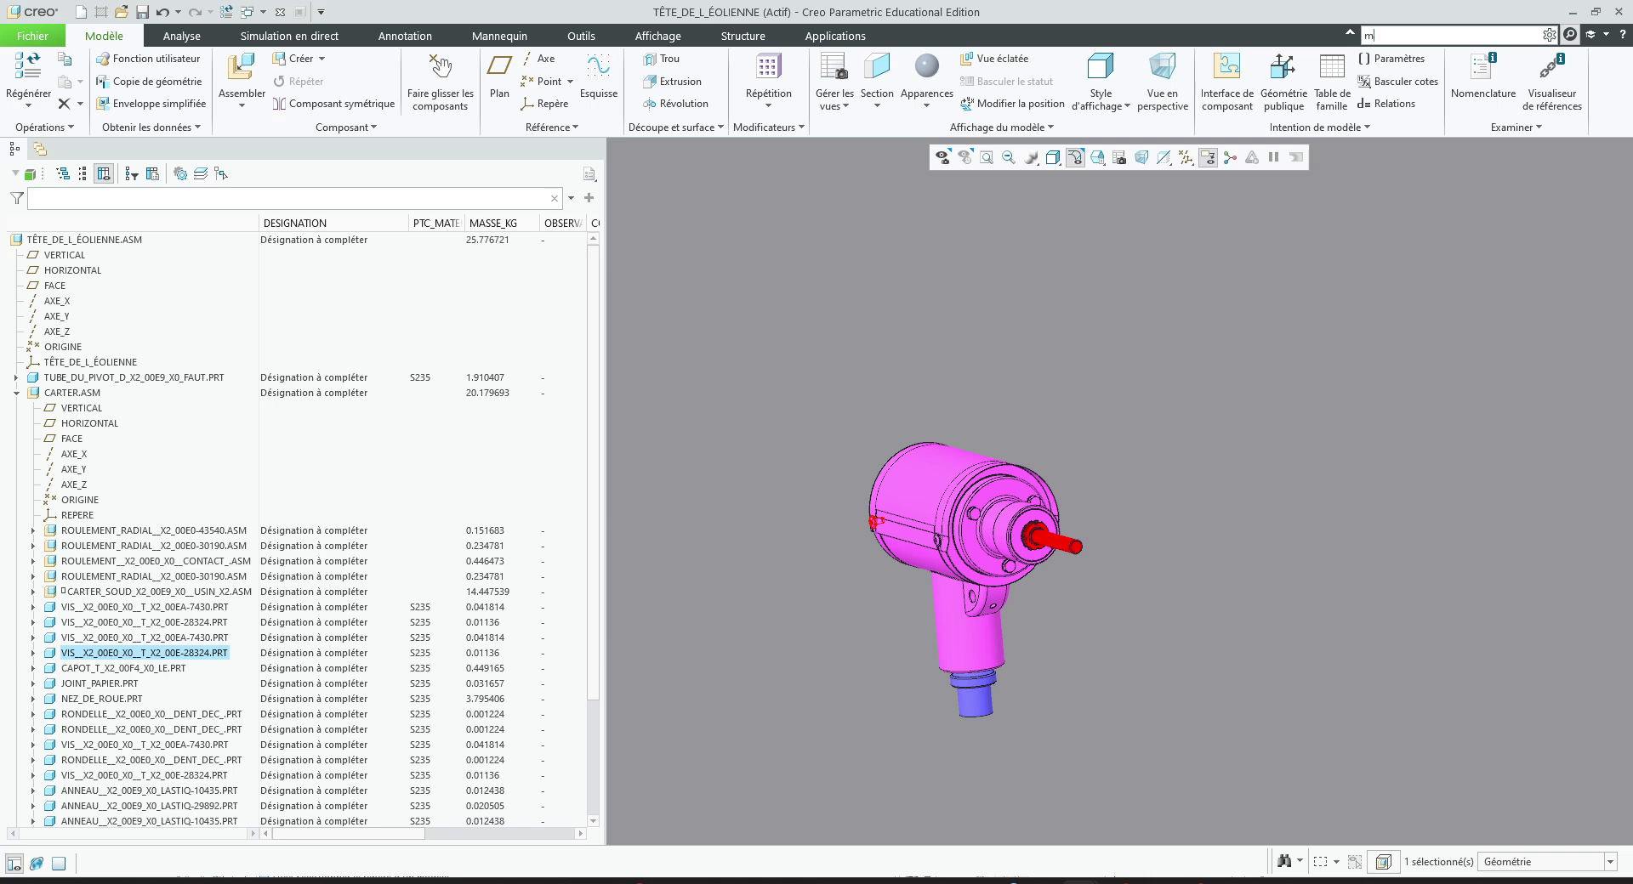
text(macr)
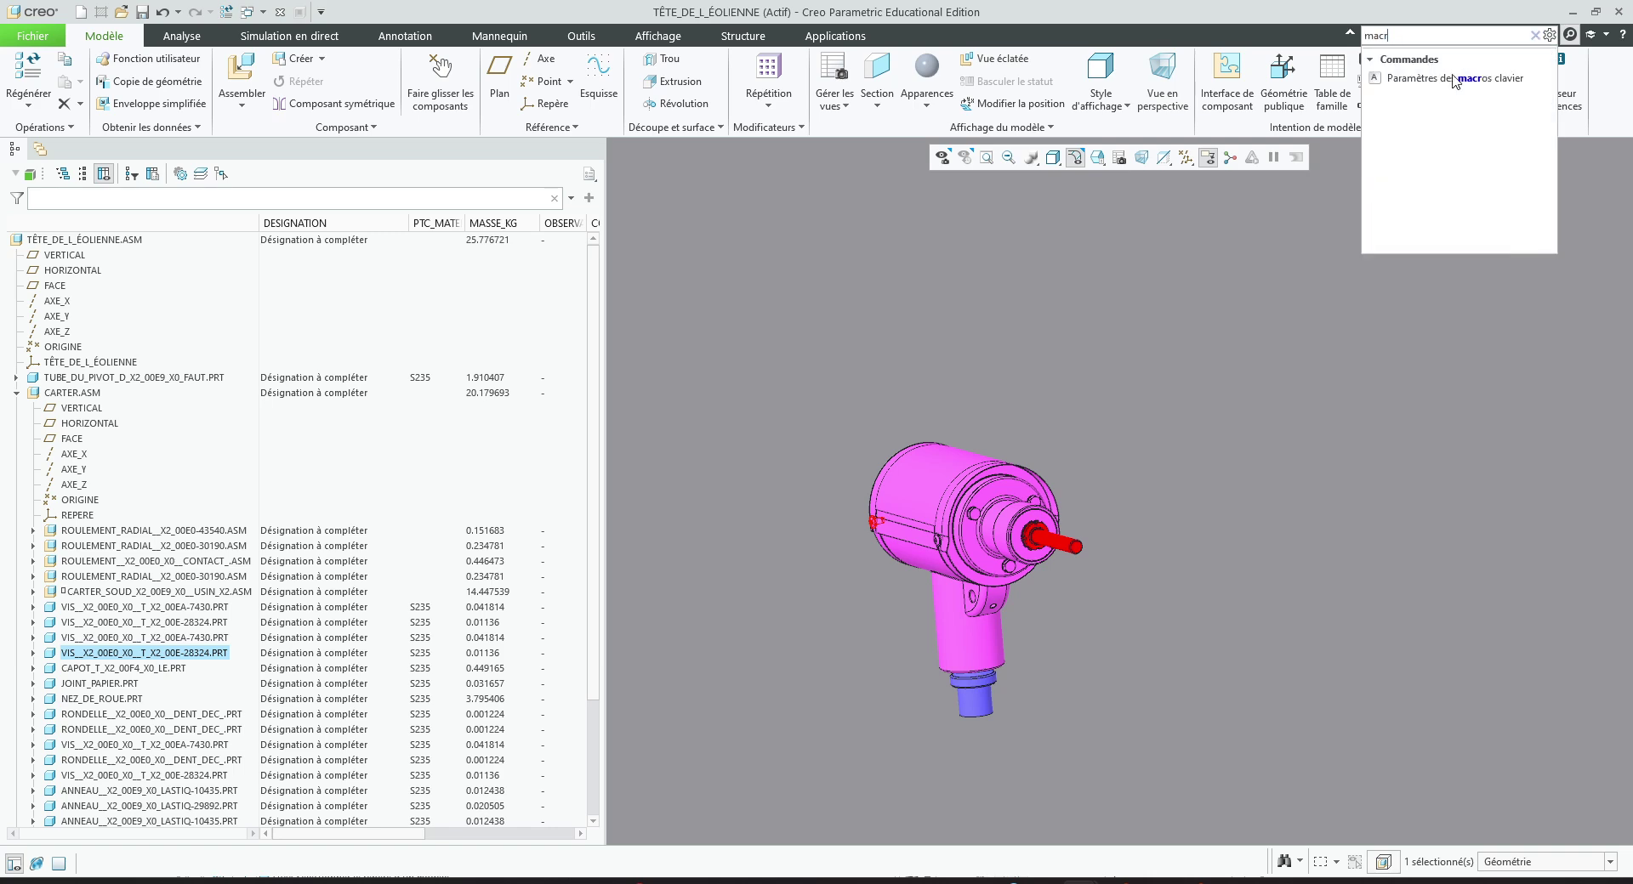
click(1454, 79)
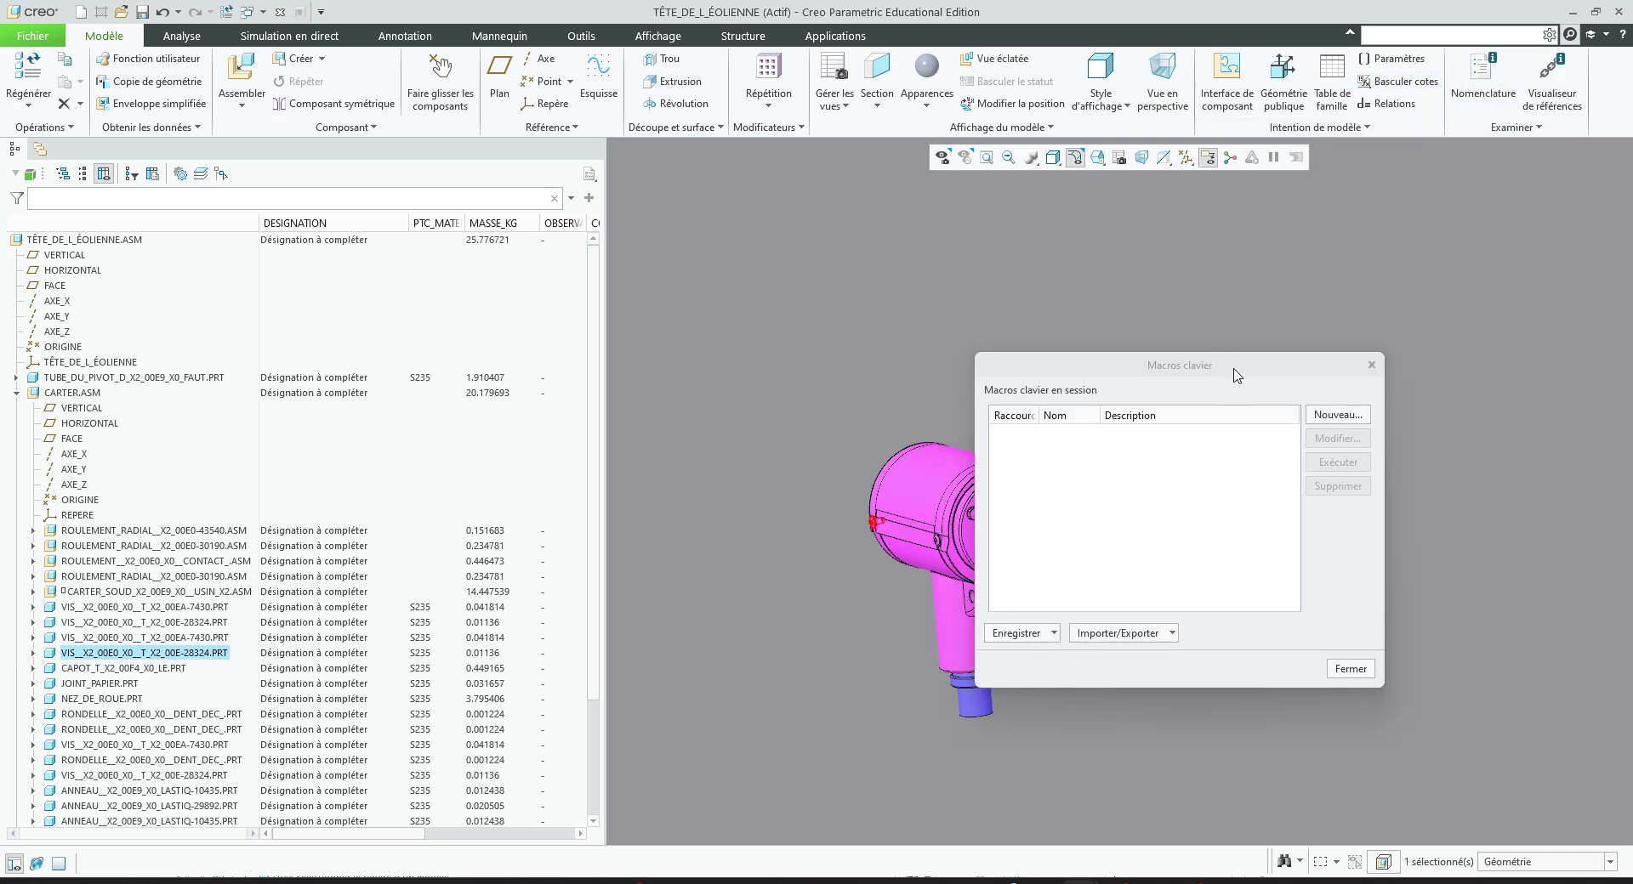
drag(1235, 375, 1426, 360)
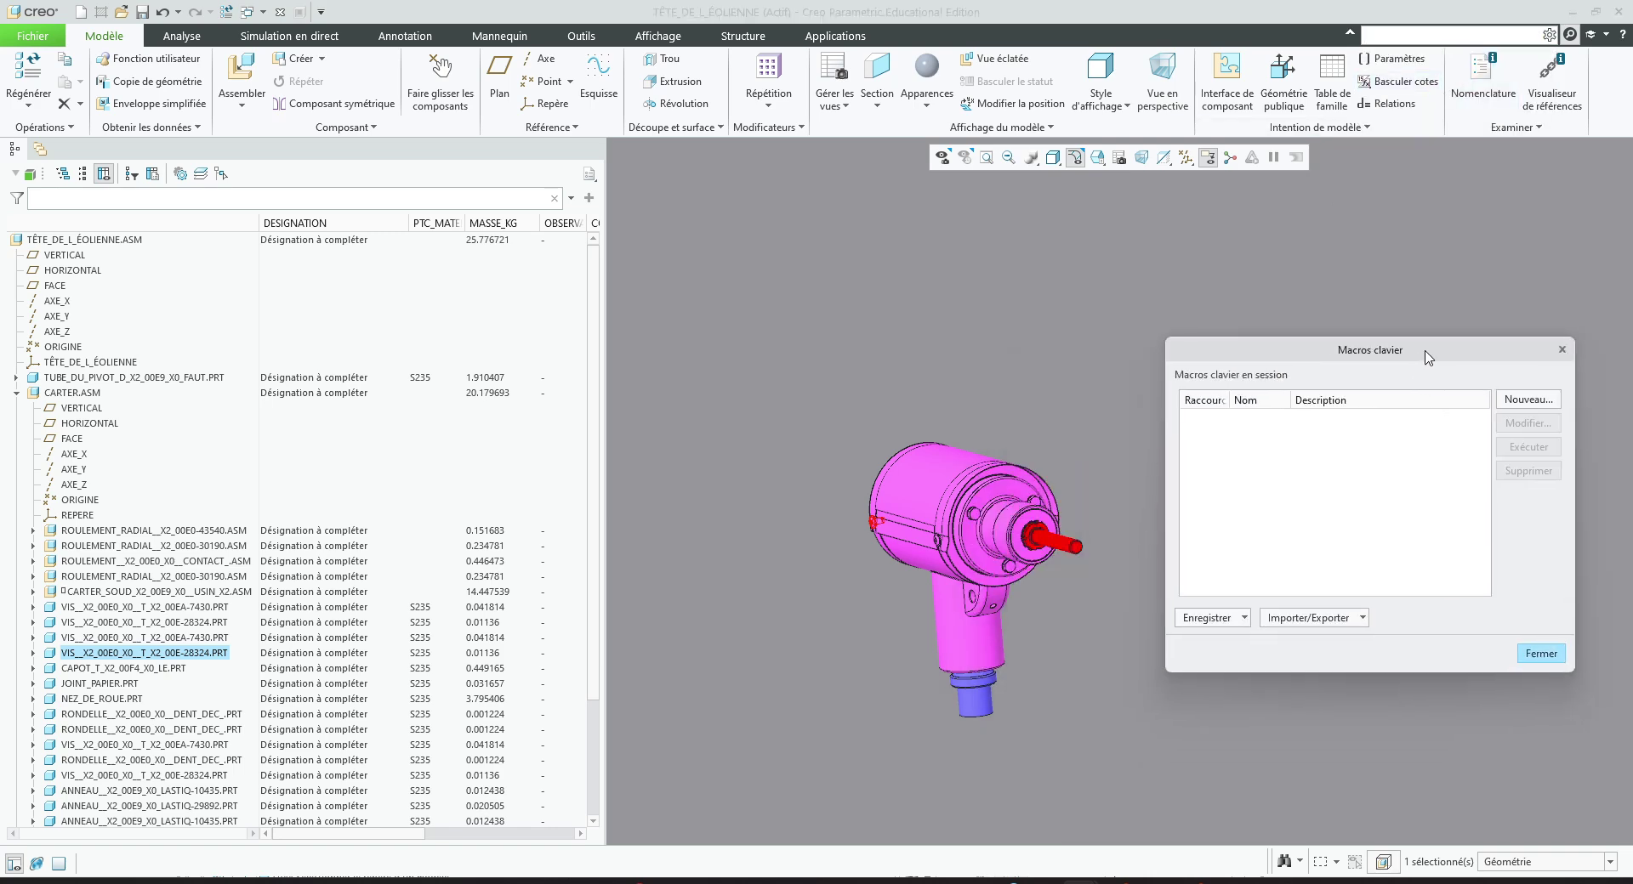
click(1528, 400)
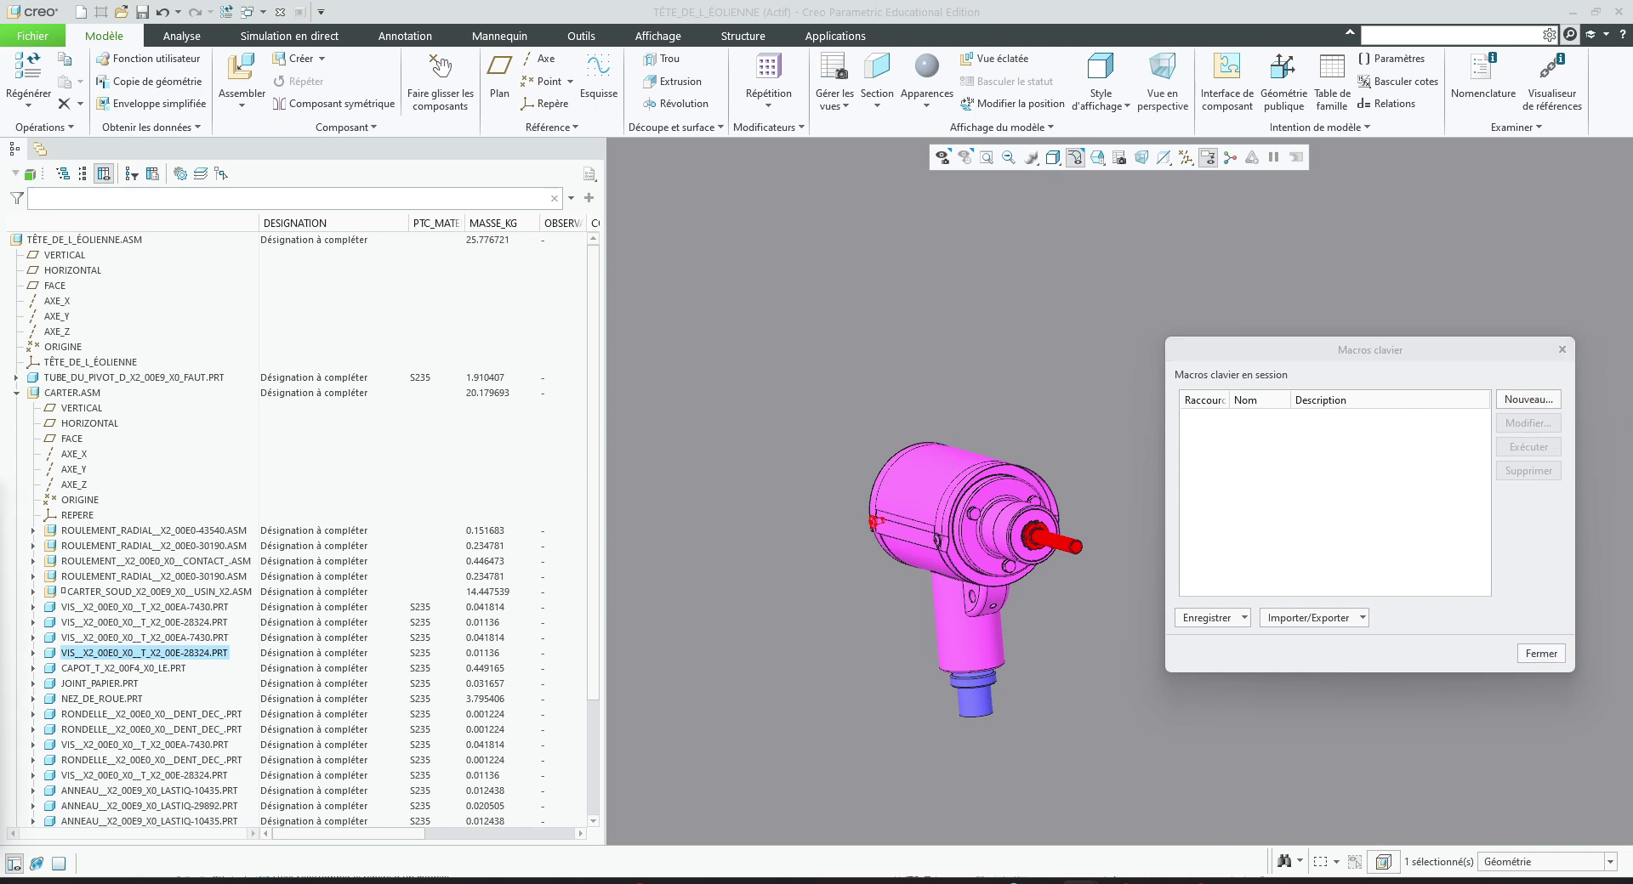
drag(242, 444, 1413, 434)
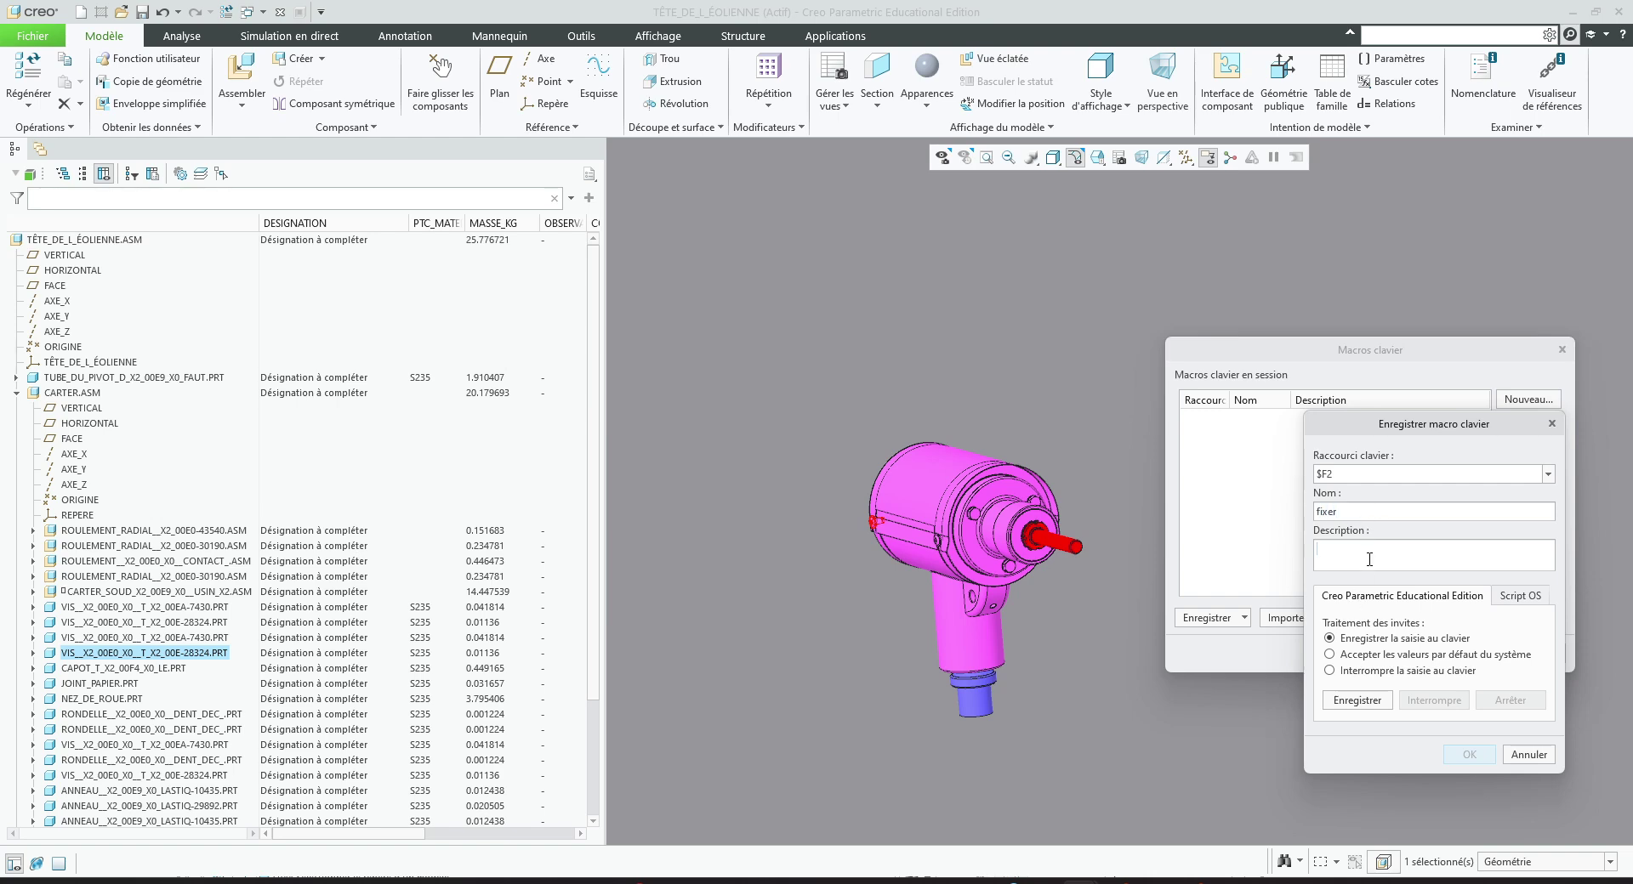
- Start recording the macro and redefine the placement of the VIS 28324 screw just above CAPOT with a Fixer constraint
click(1357, 700)
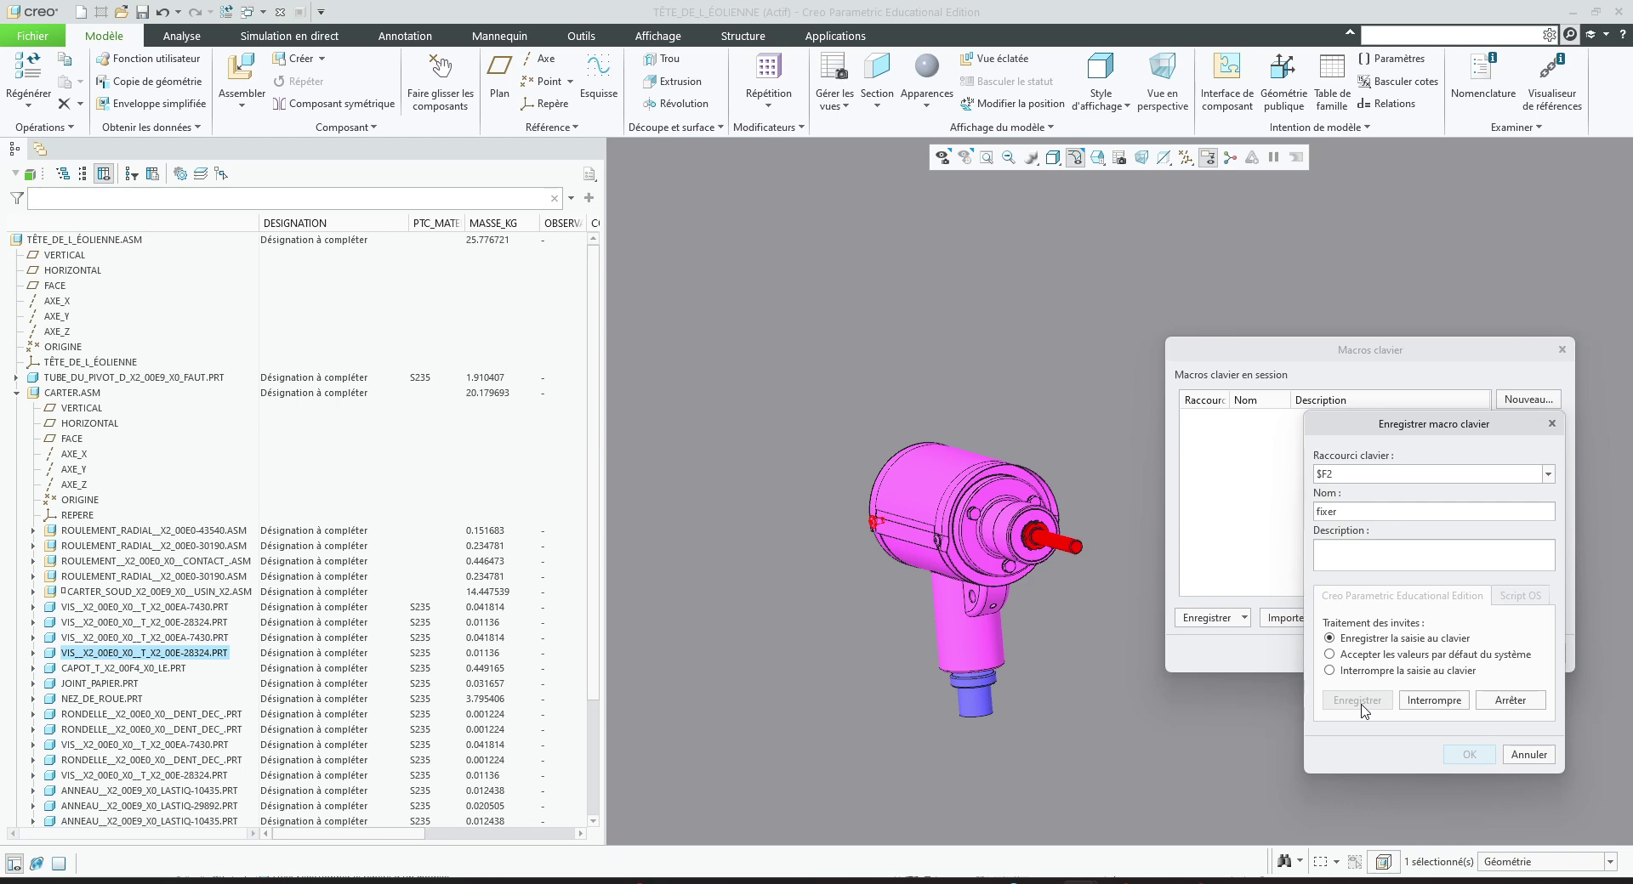
click(188, 655)
right_click(189, 655)
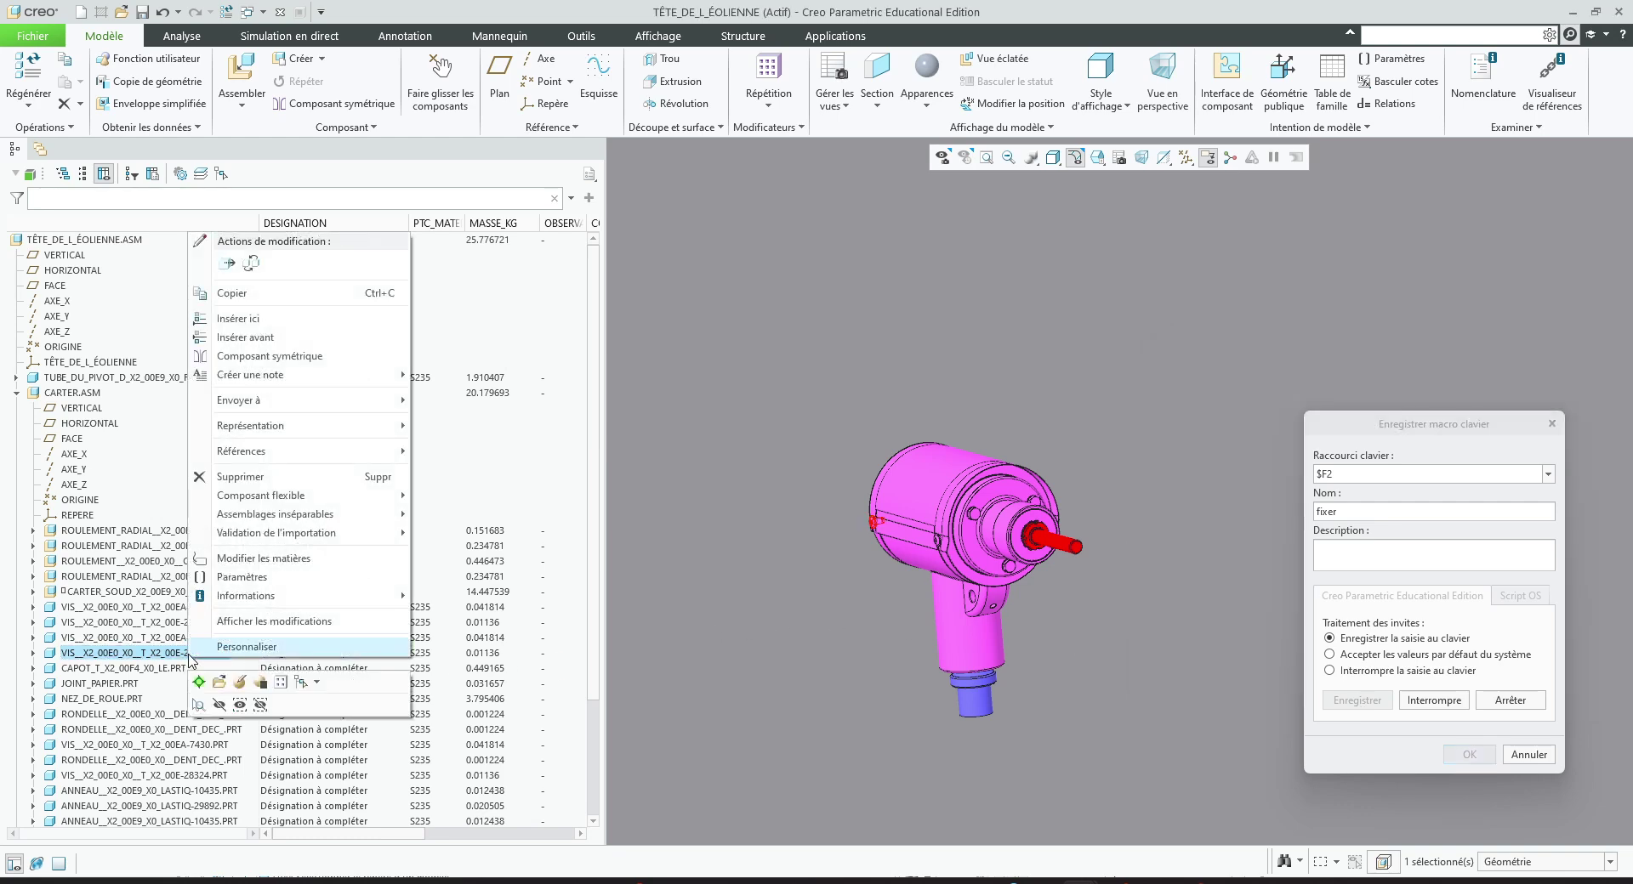
click(238, 682)
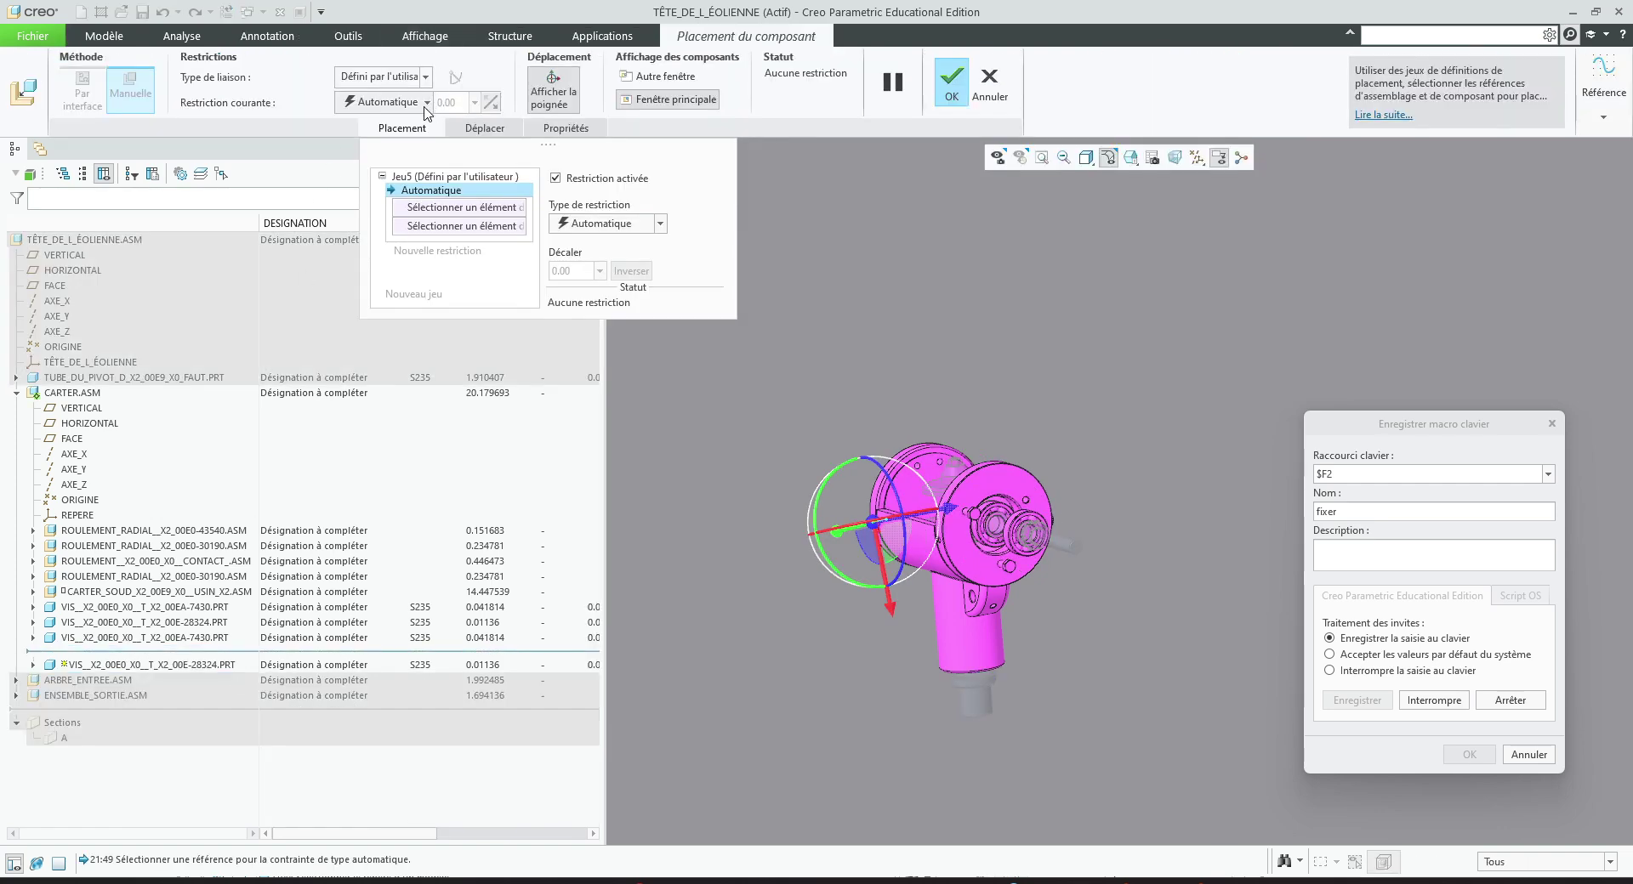
click(427, 107)
click(374, 275)
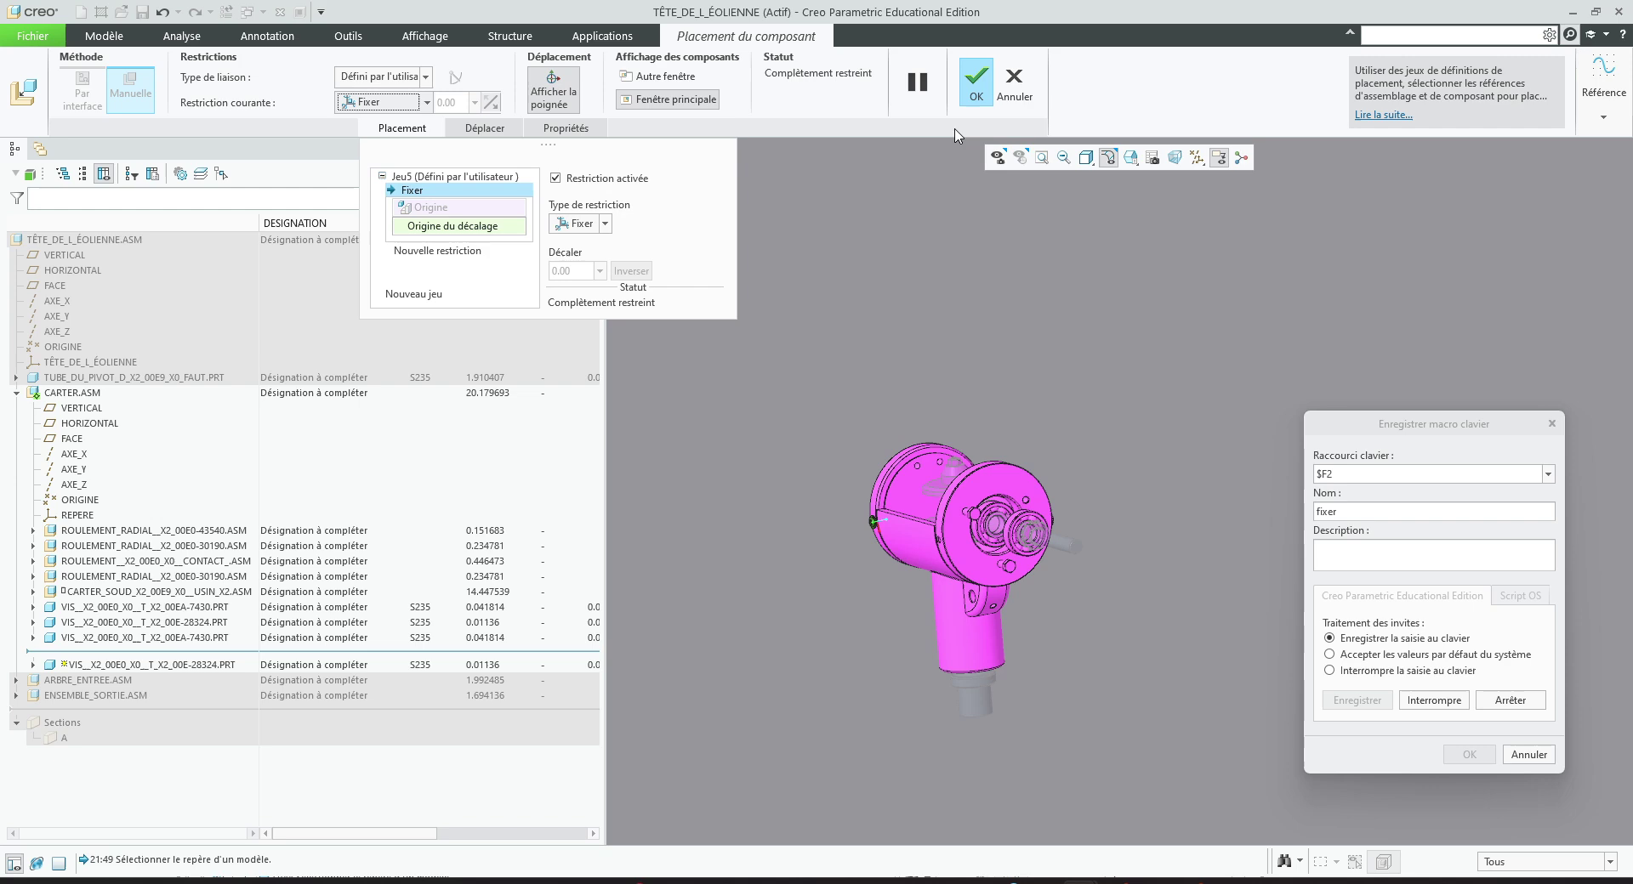
click(976, 80)
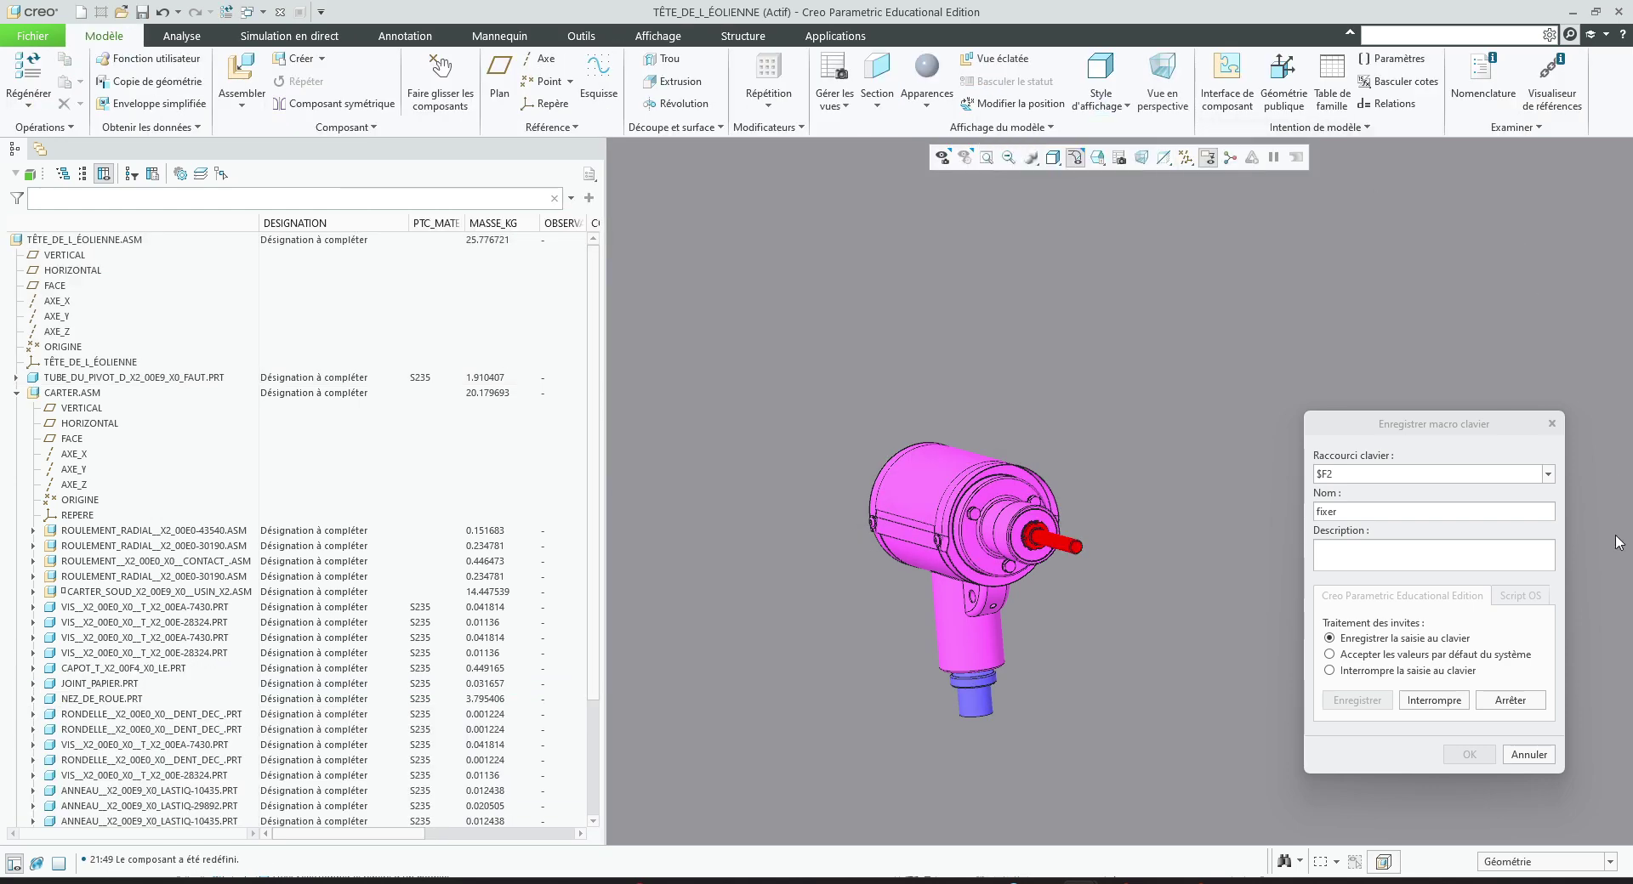
- Stop the recording, accept the fixer macro, save the macro modifications and close the keyboard macro manager
click(1510, 701)
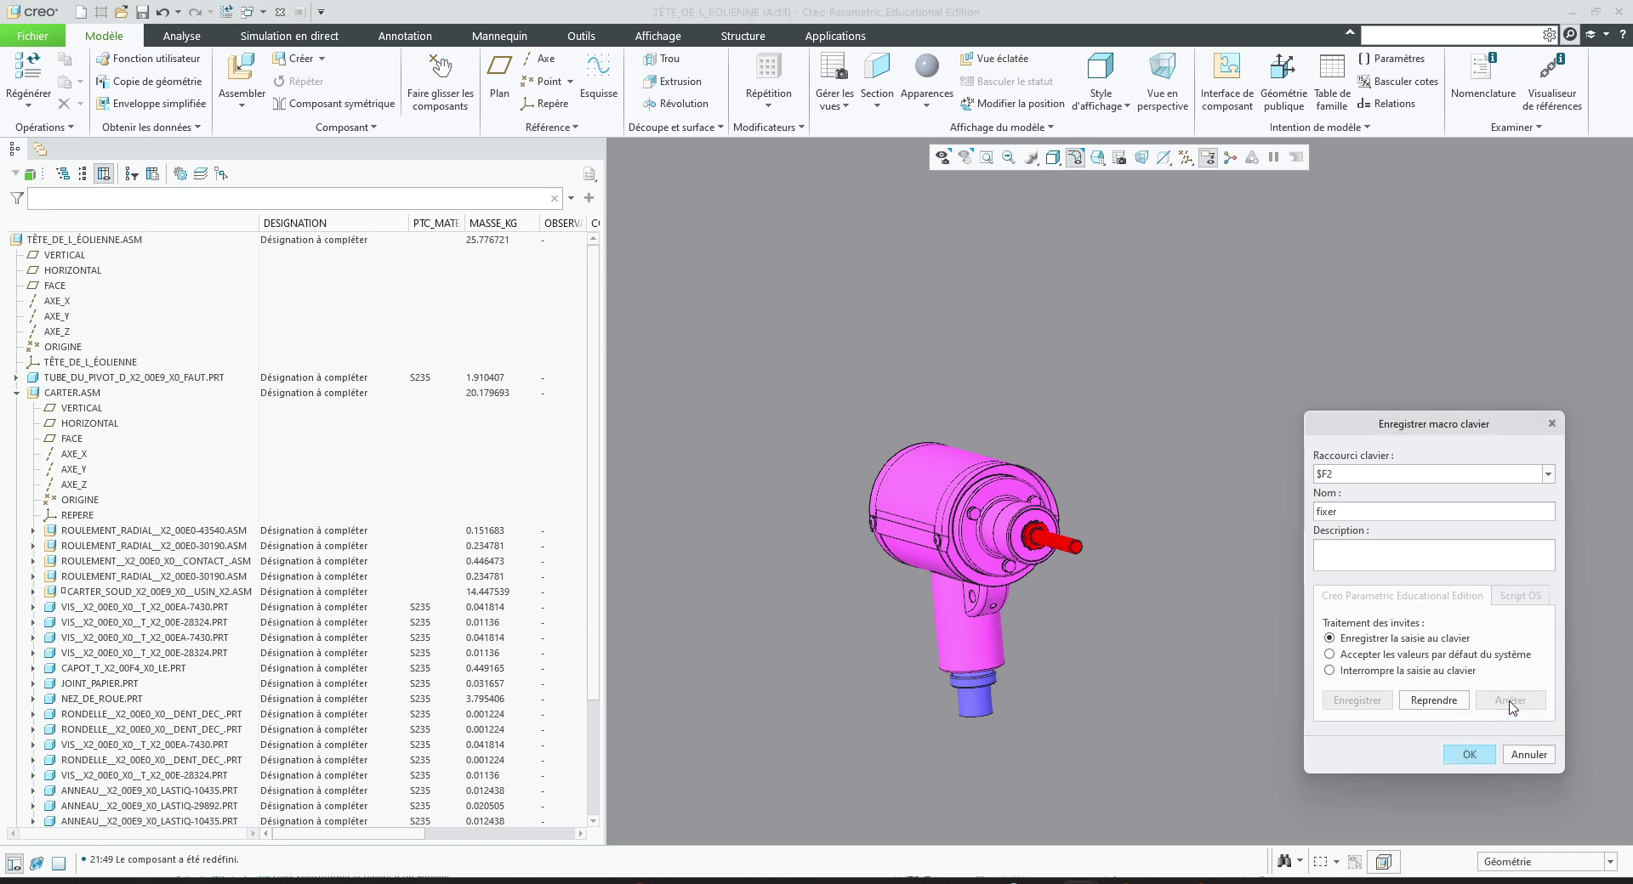
click(1471, 755)
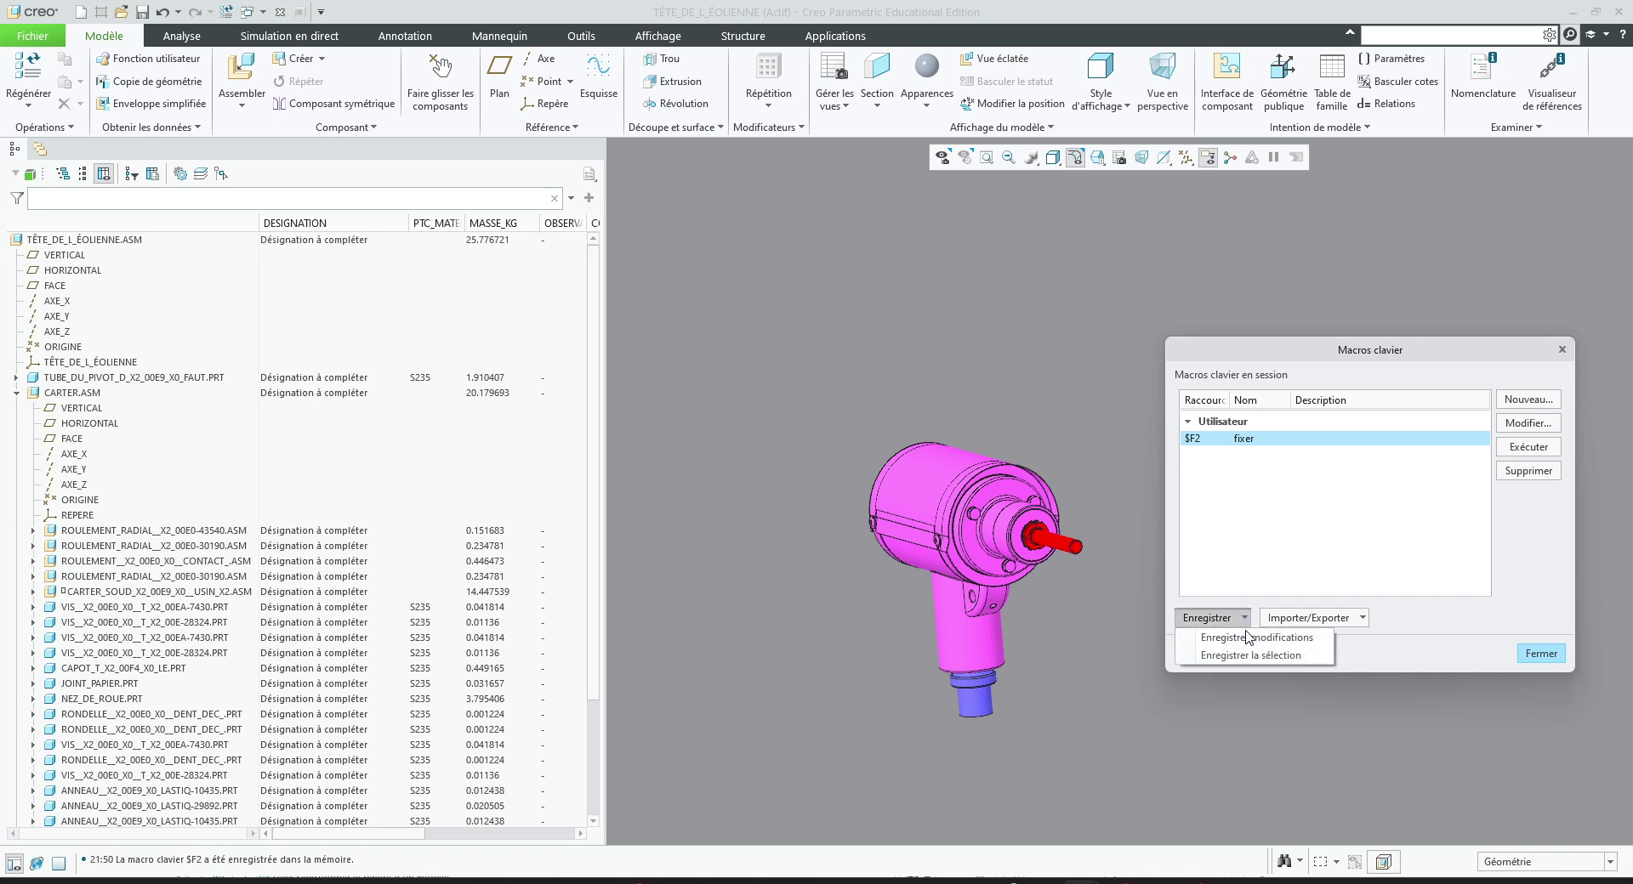
click(1242, 637)
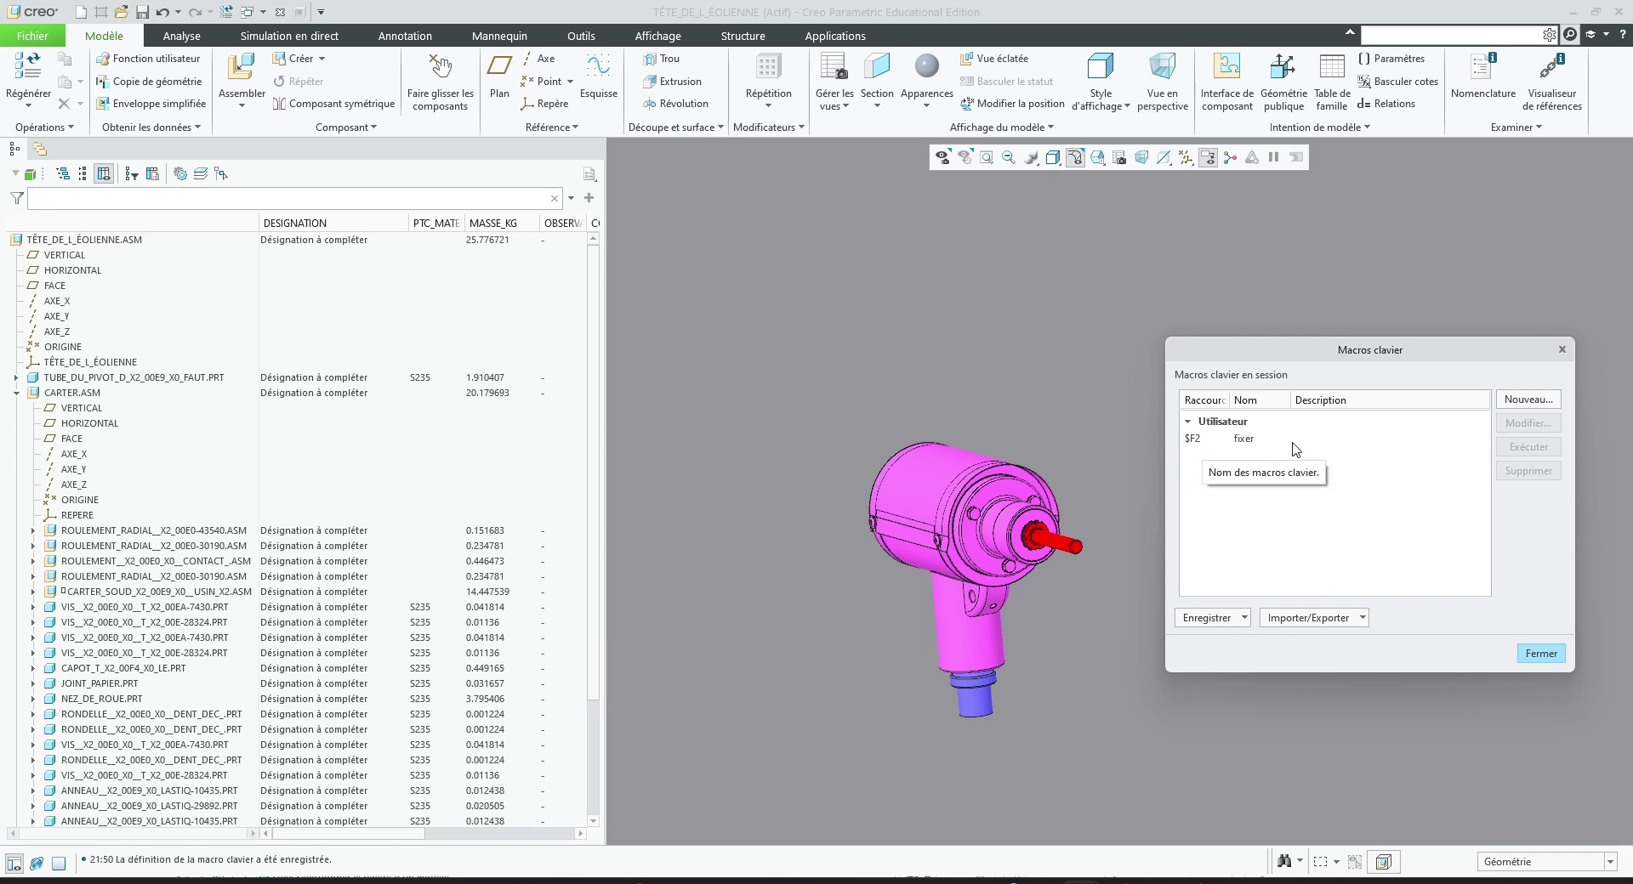
click(1542, 655)
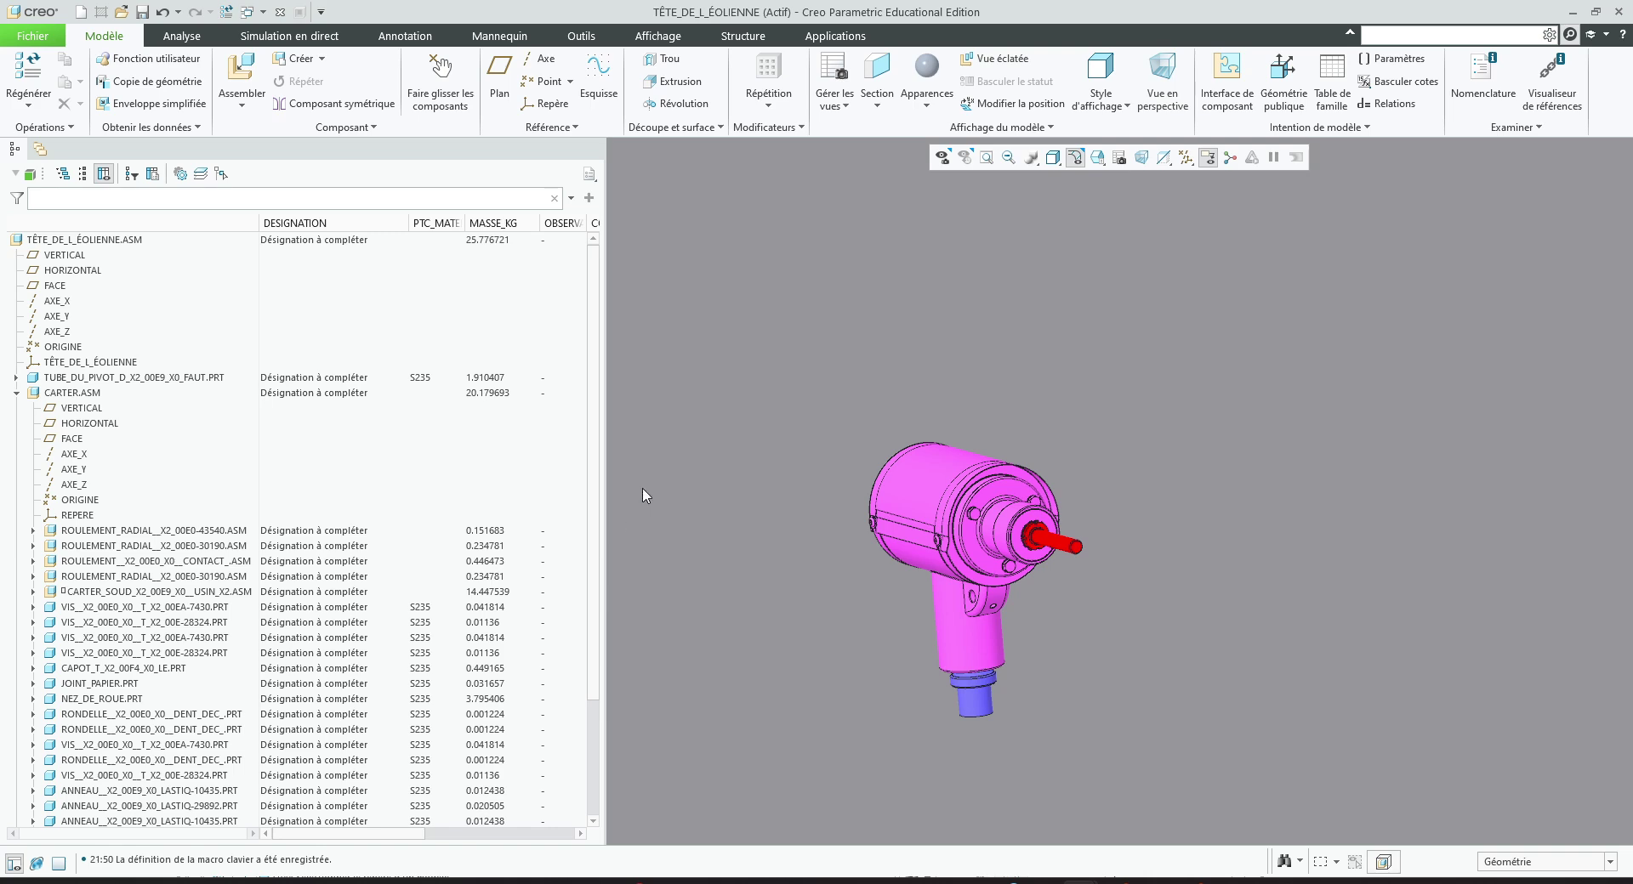
- Check the placement constraint of the VIS 28324 screw just above CAPOT, accepting the definition without changes
click(157, 652)
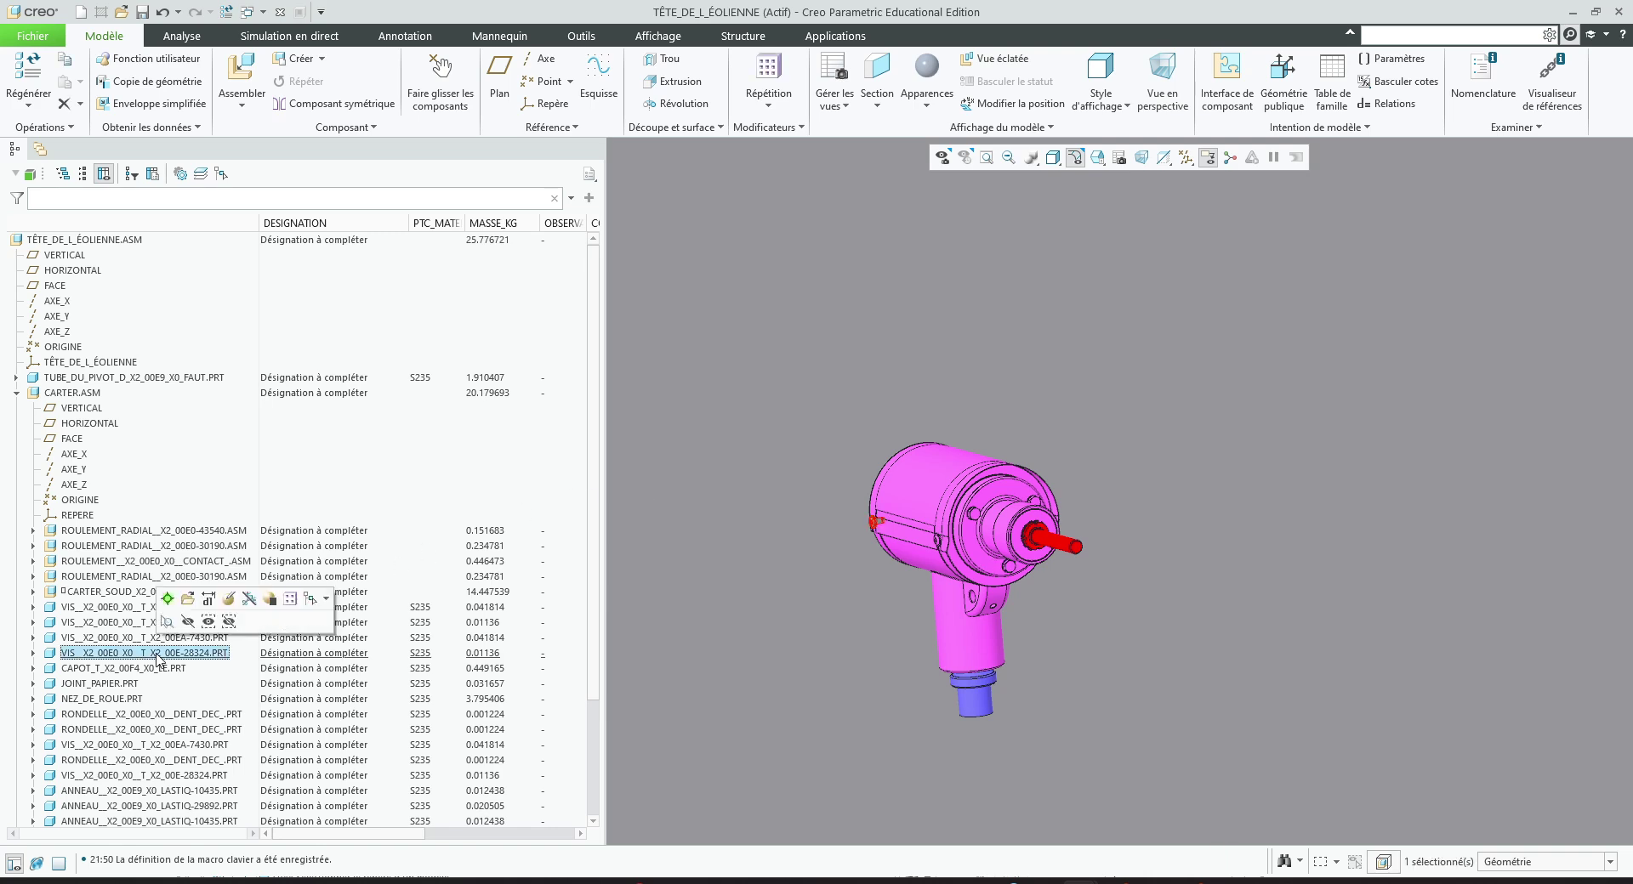
click(228, 599)
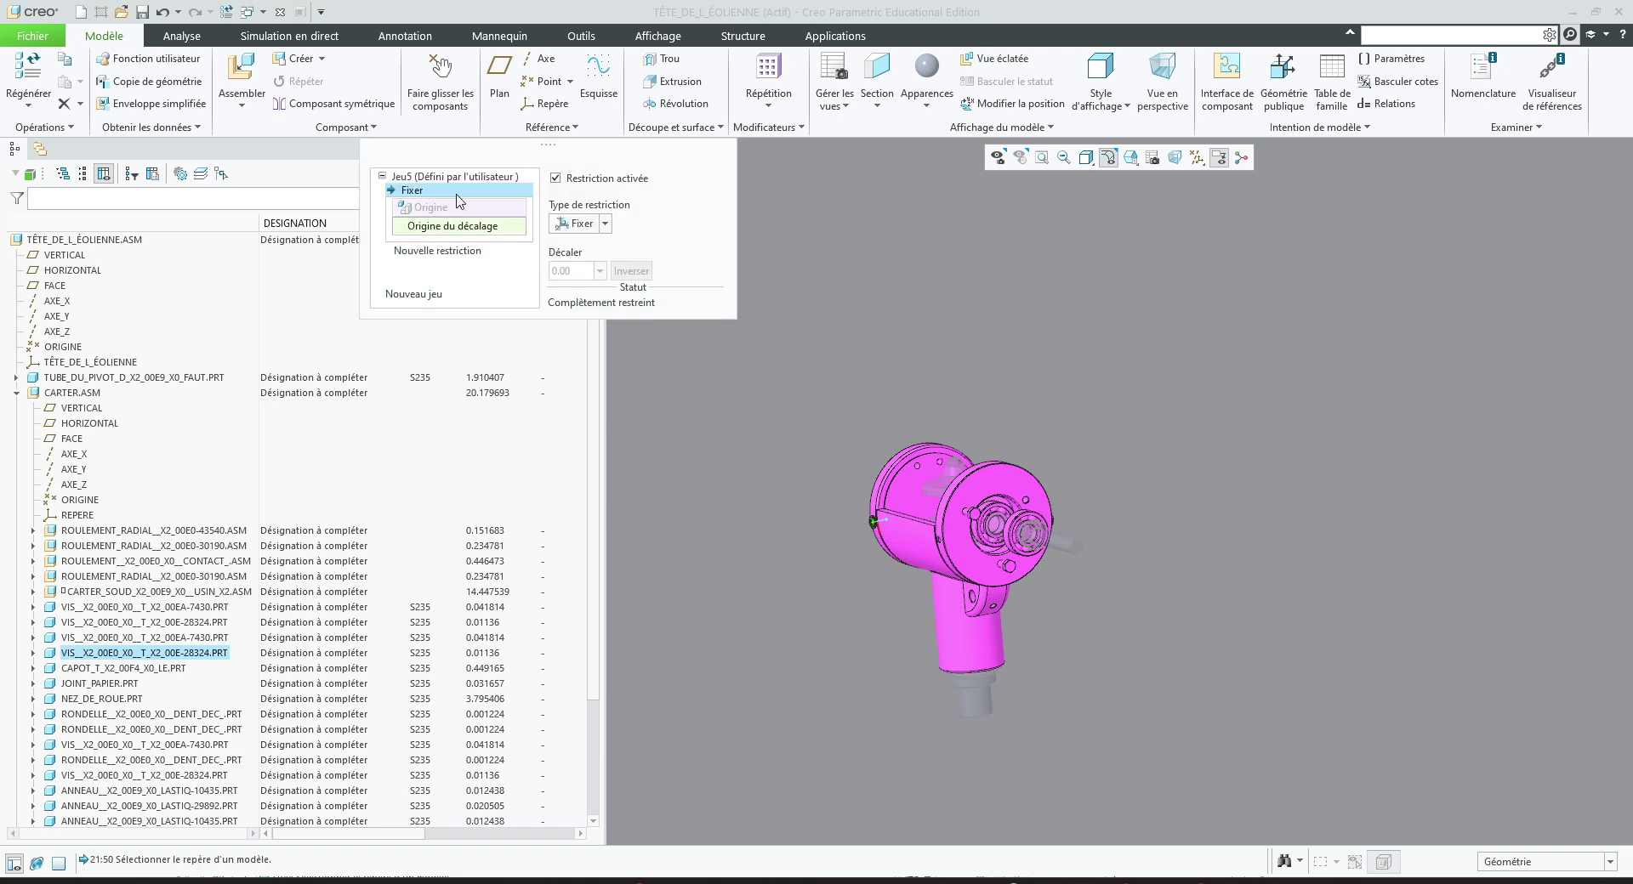
click(973, 100)
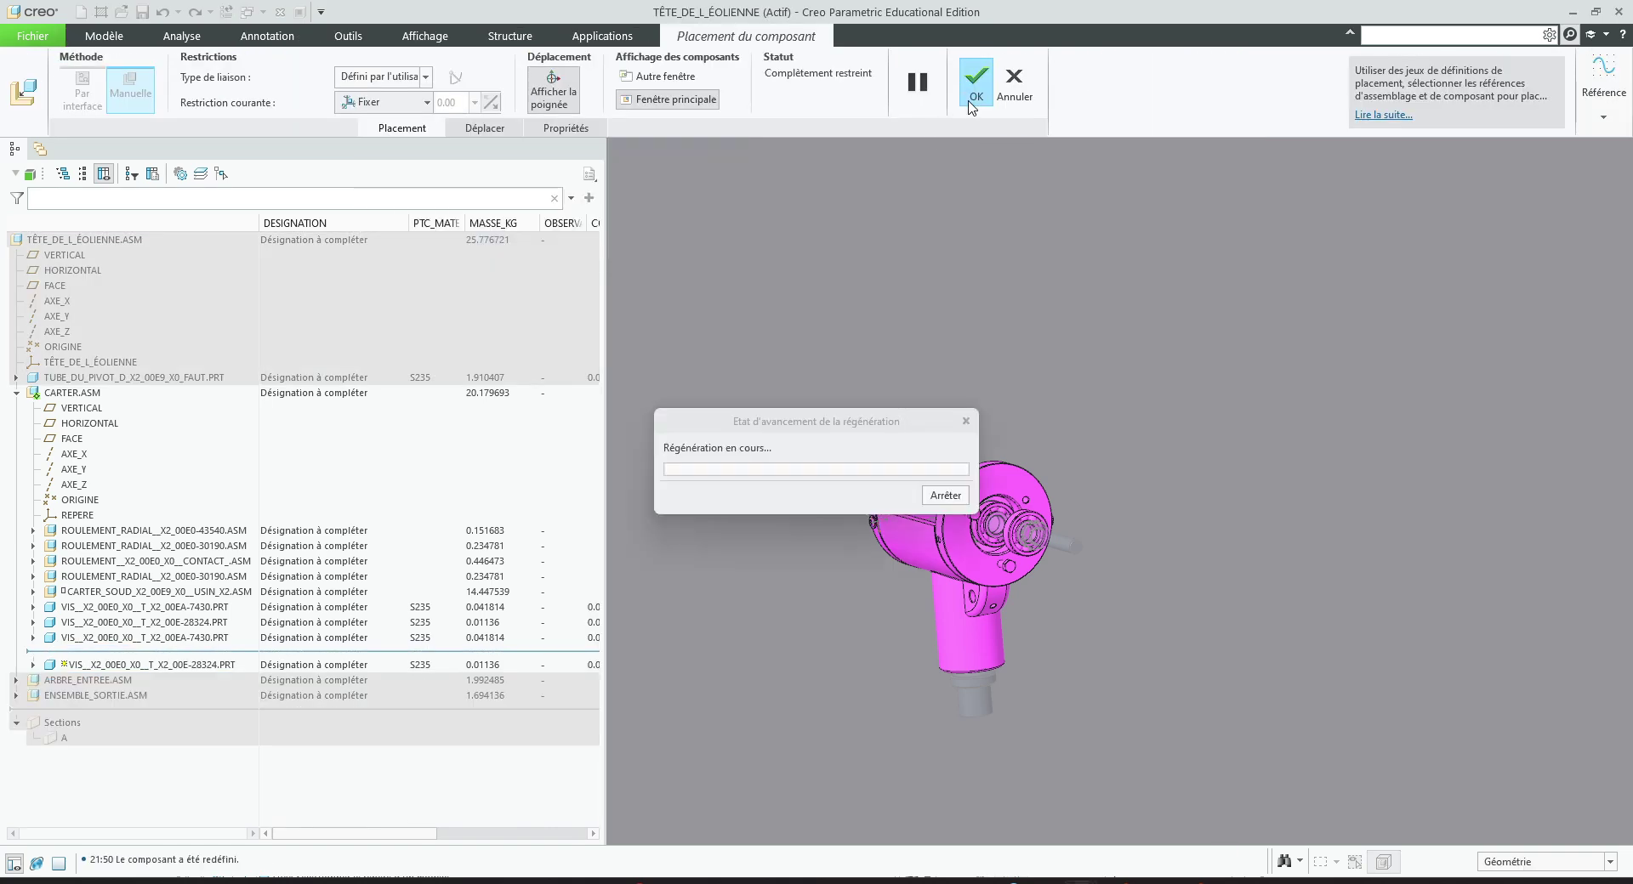
- Check the placement constraint of the second VIS 7430 screw in CARTER.ASM, accepting the definition without changes
click(132, 638)
right_click(132, 643)
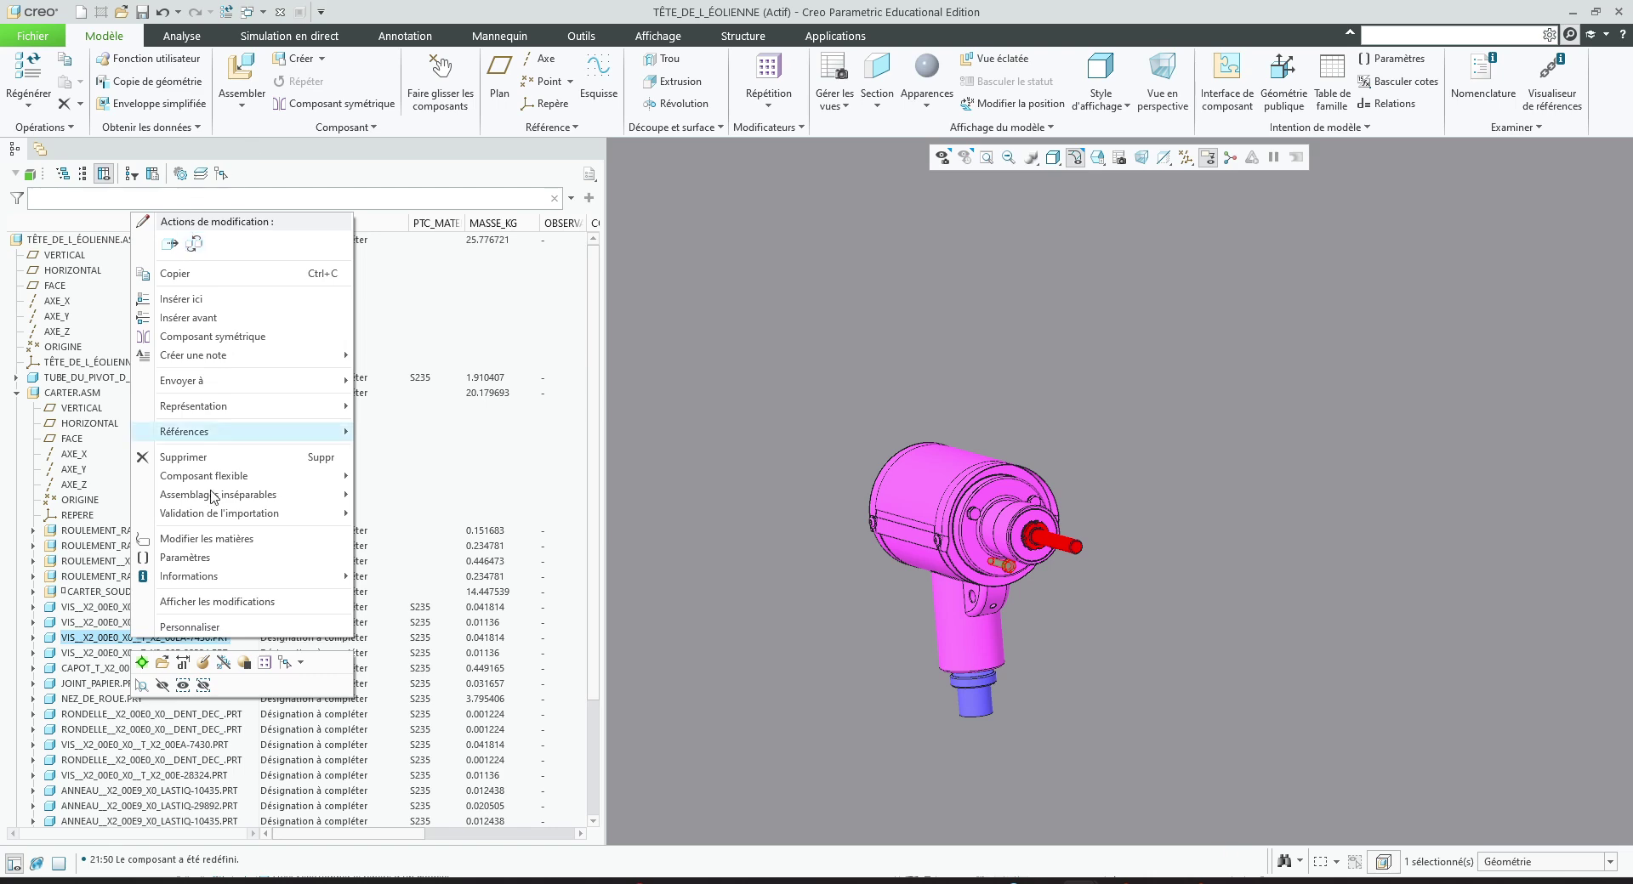
click(223, 664)
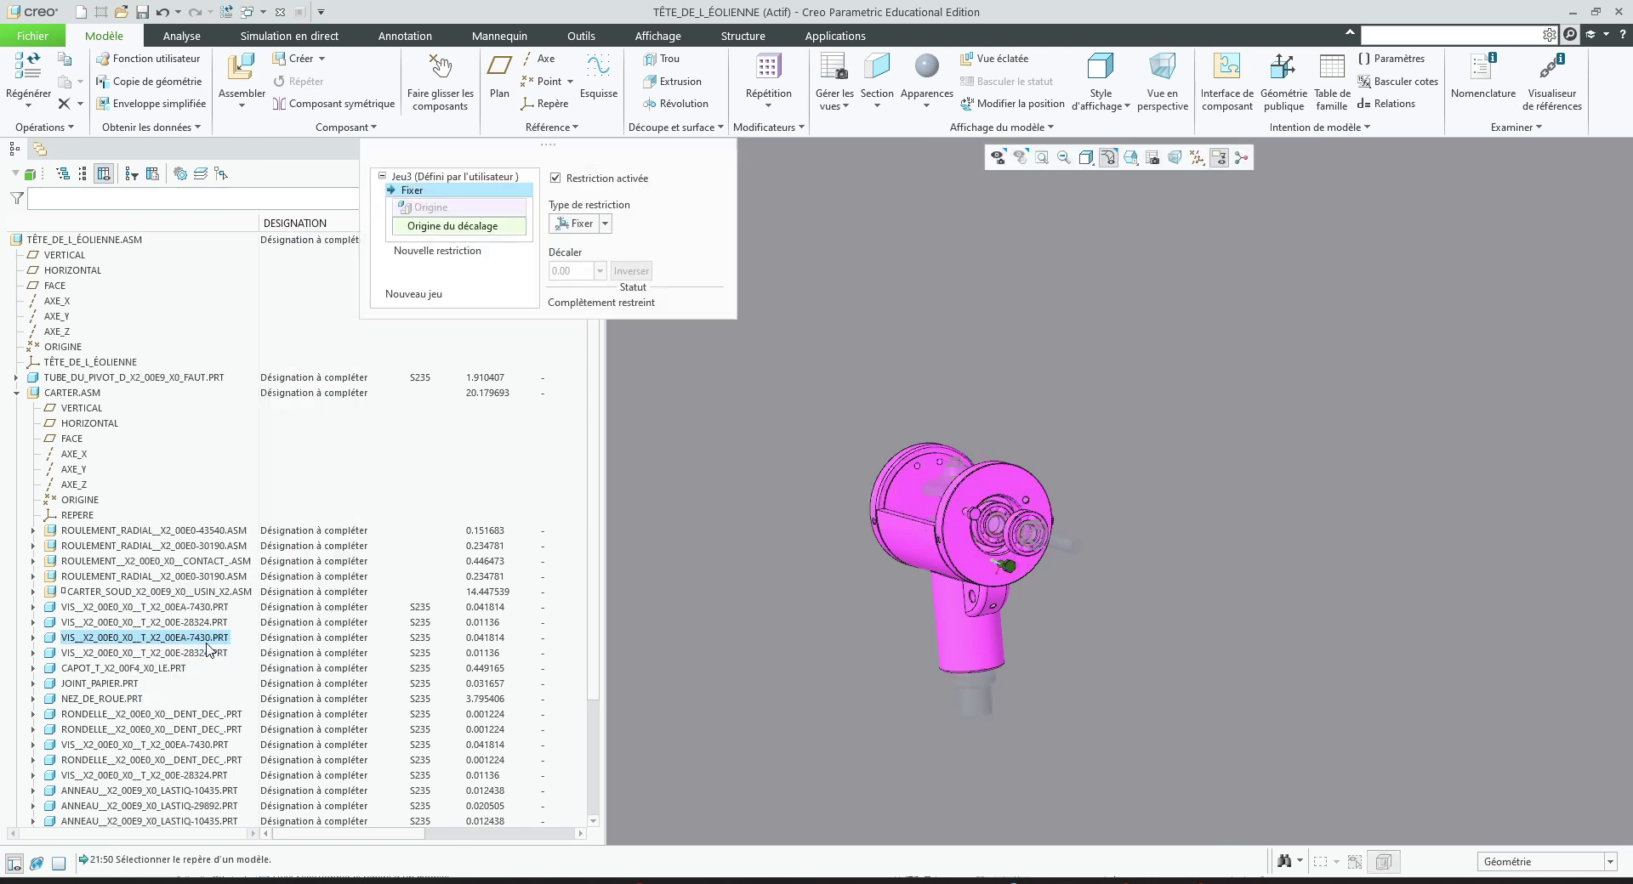
click(972, 85)
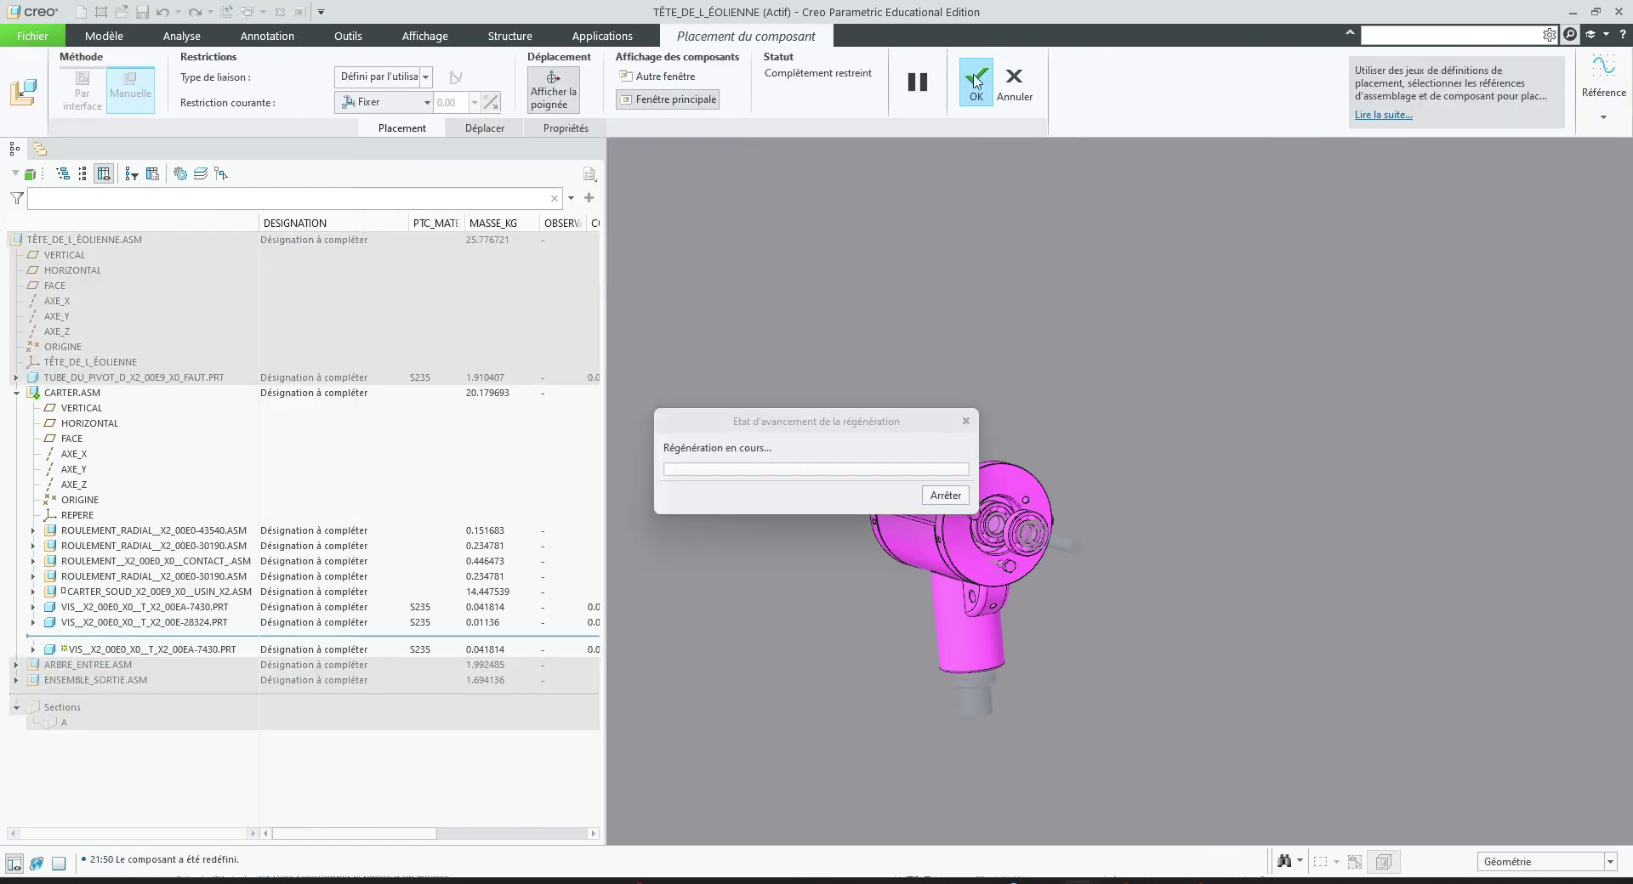
- Run the fixer macro on the CAPOT cover part in CARTER.ASM and check its placement constraint
click(151, 669)
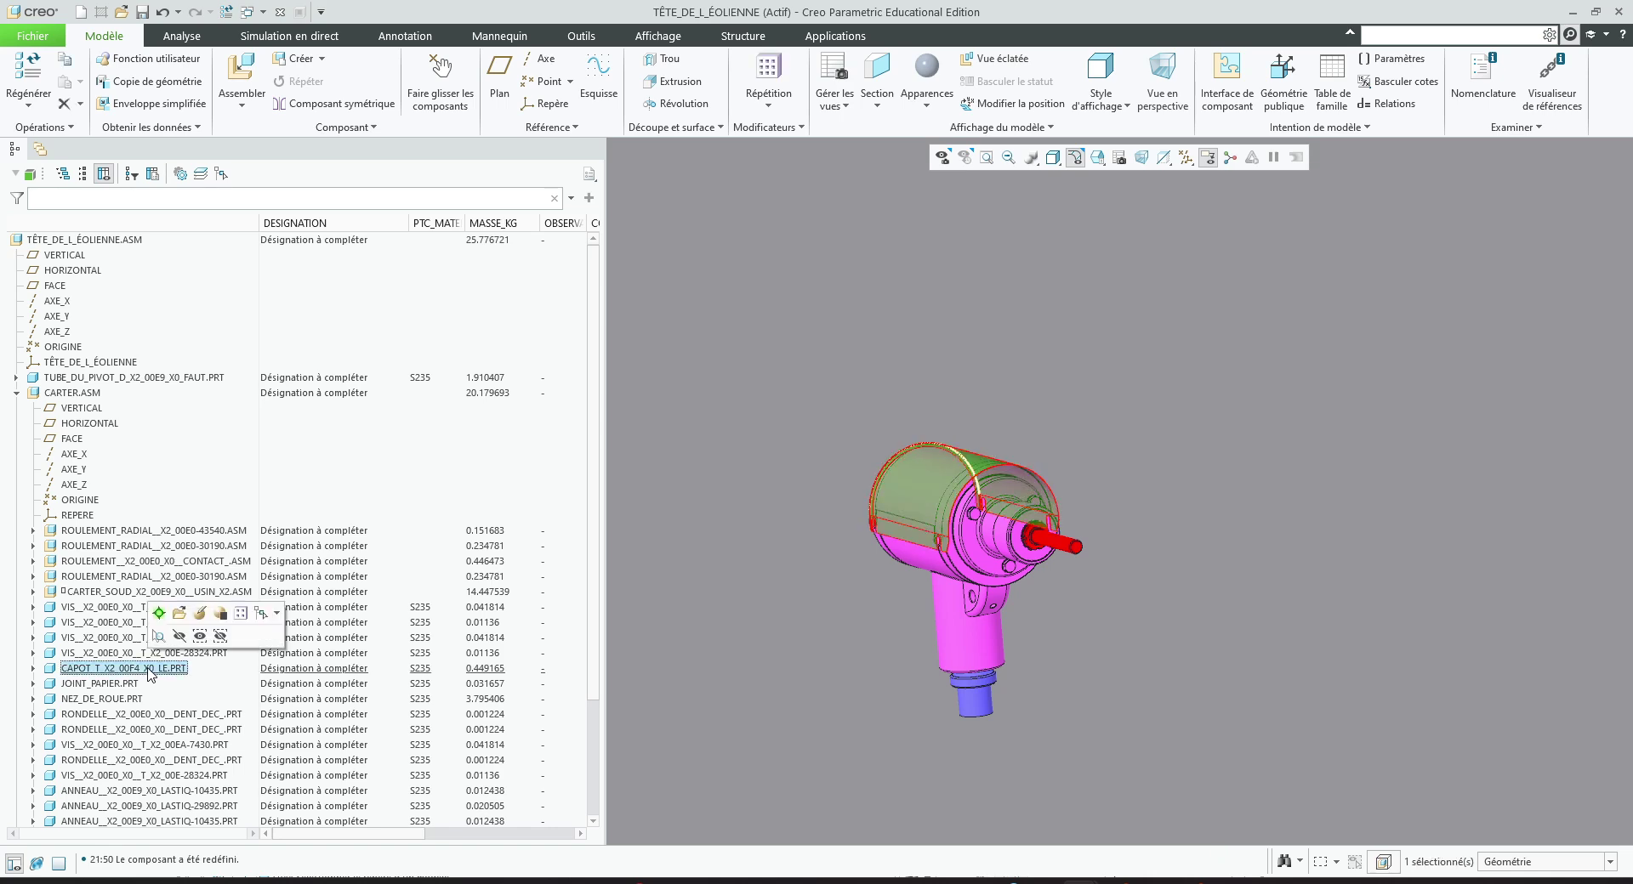
key(ctrl+e)
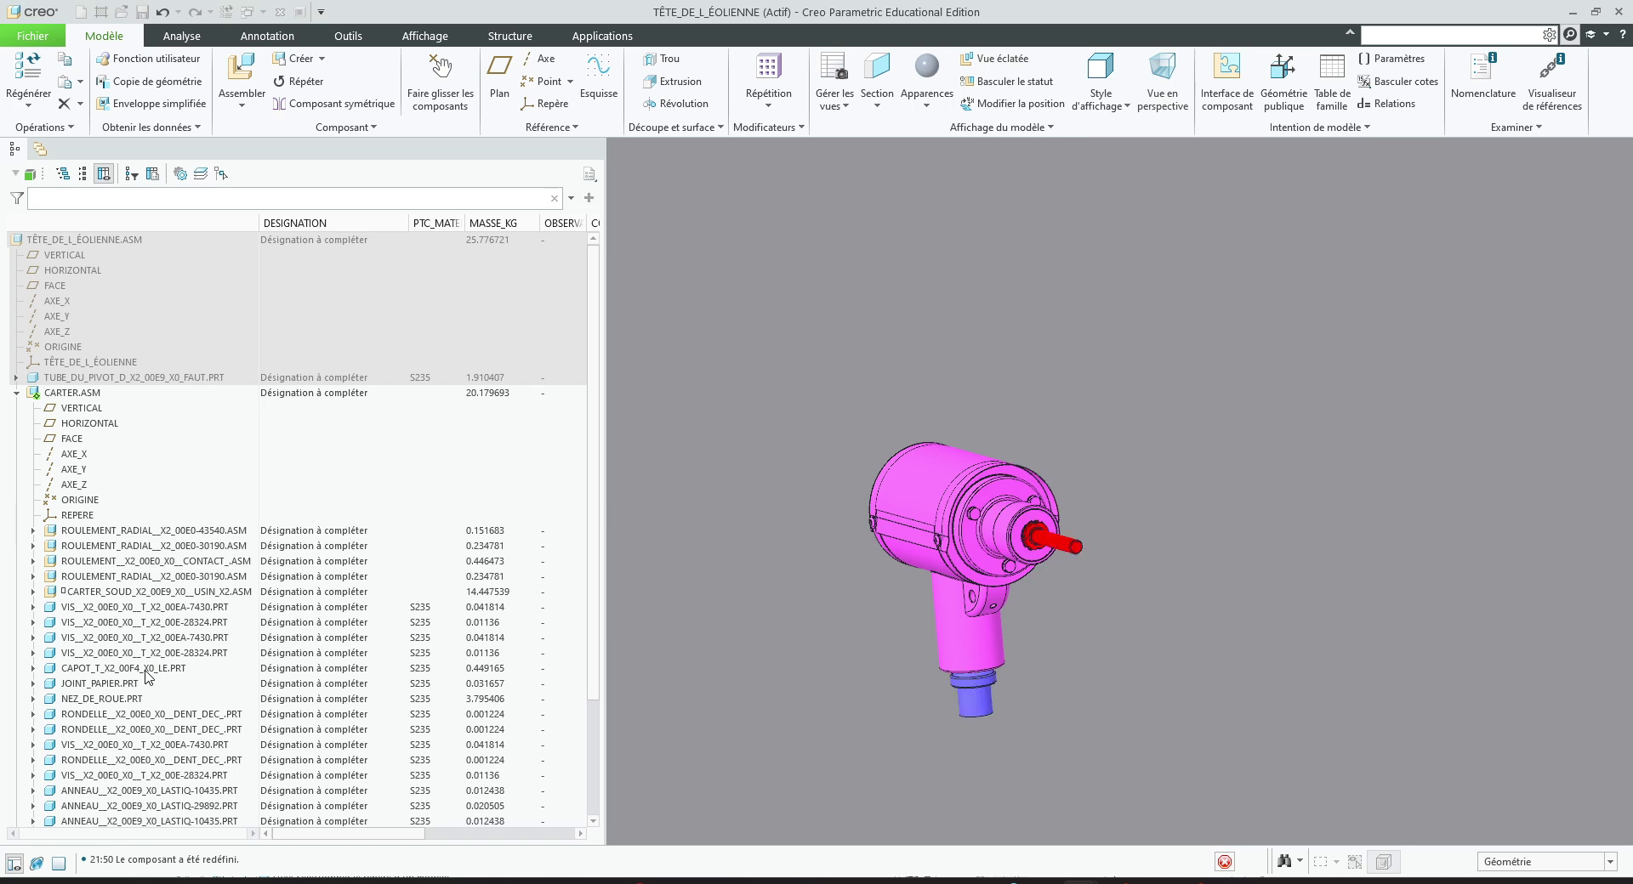
right_click(149, 672)
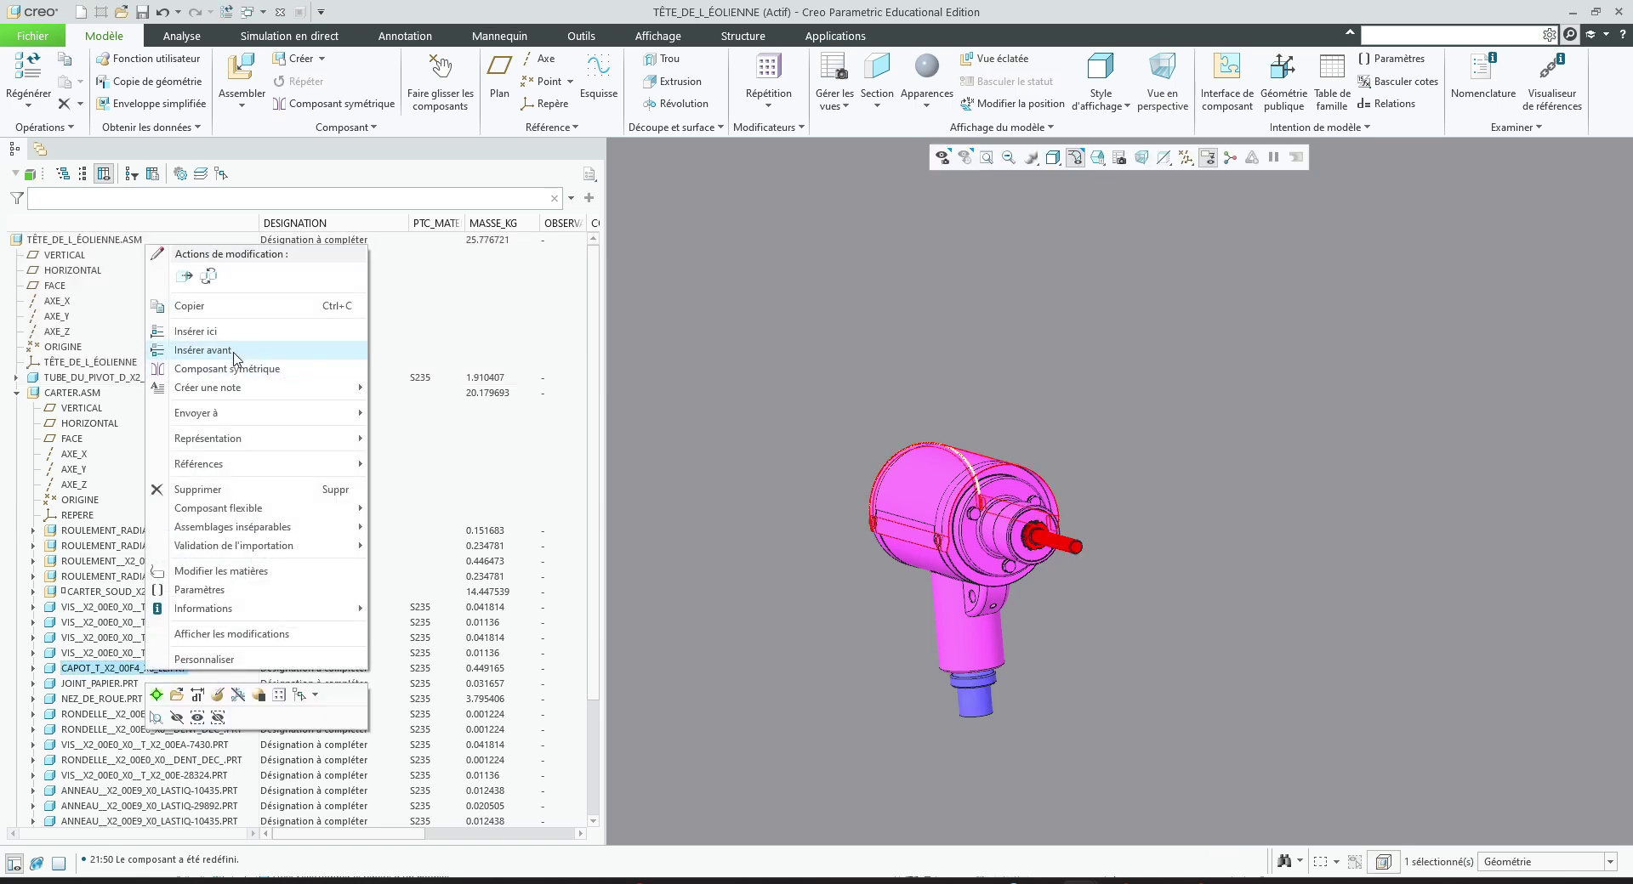
click(211, 699)
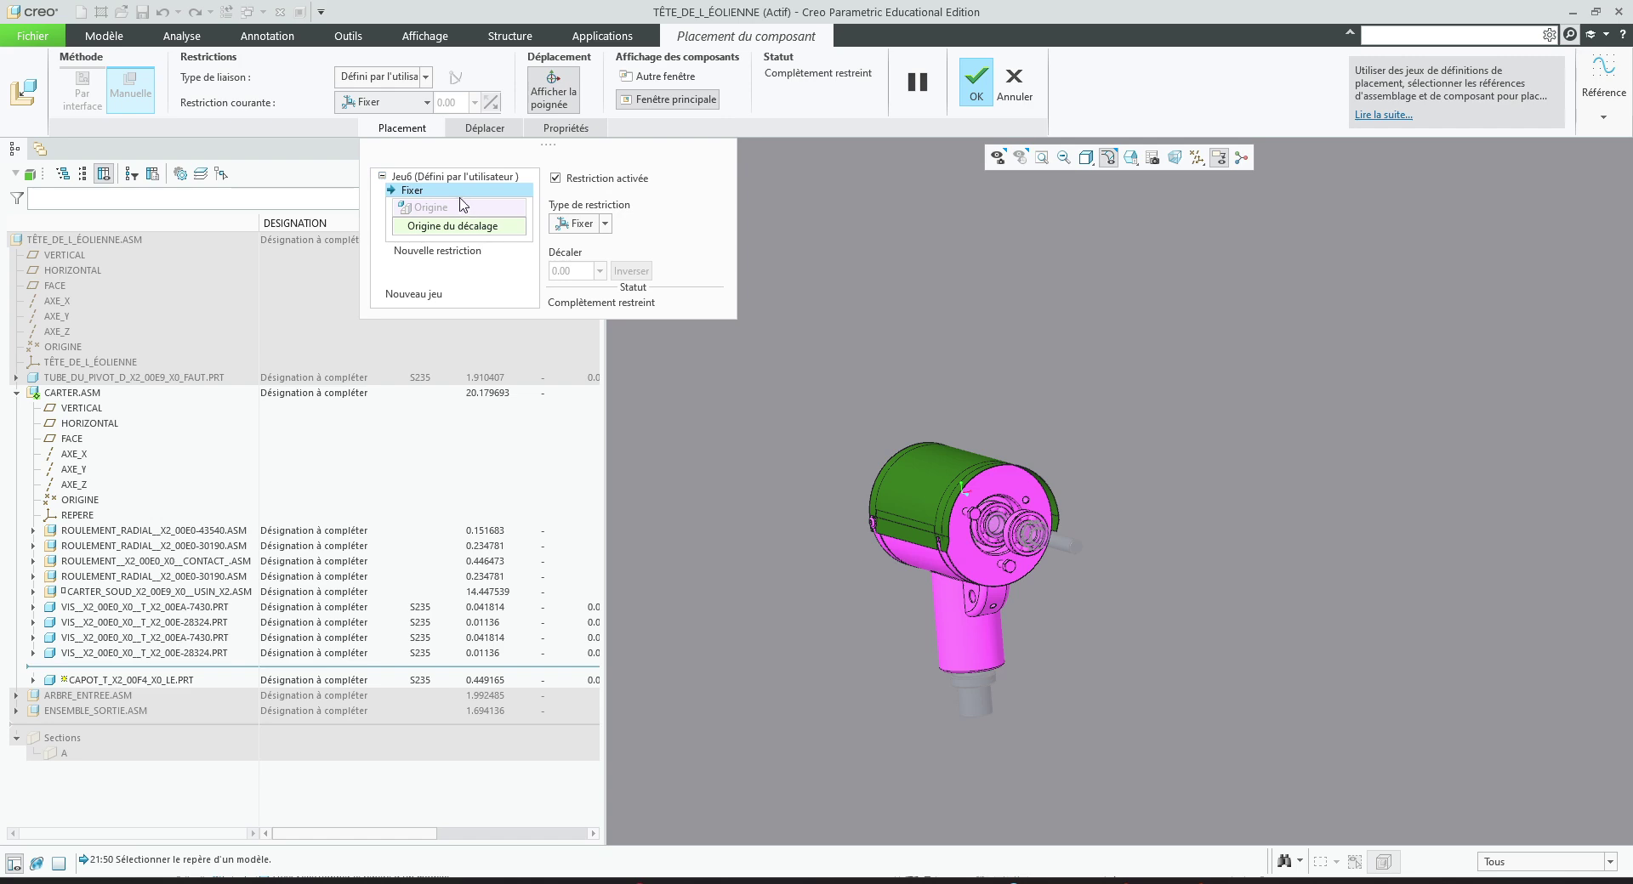
click(981, 95)
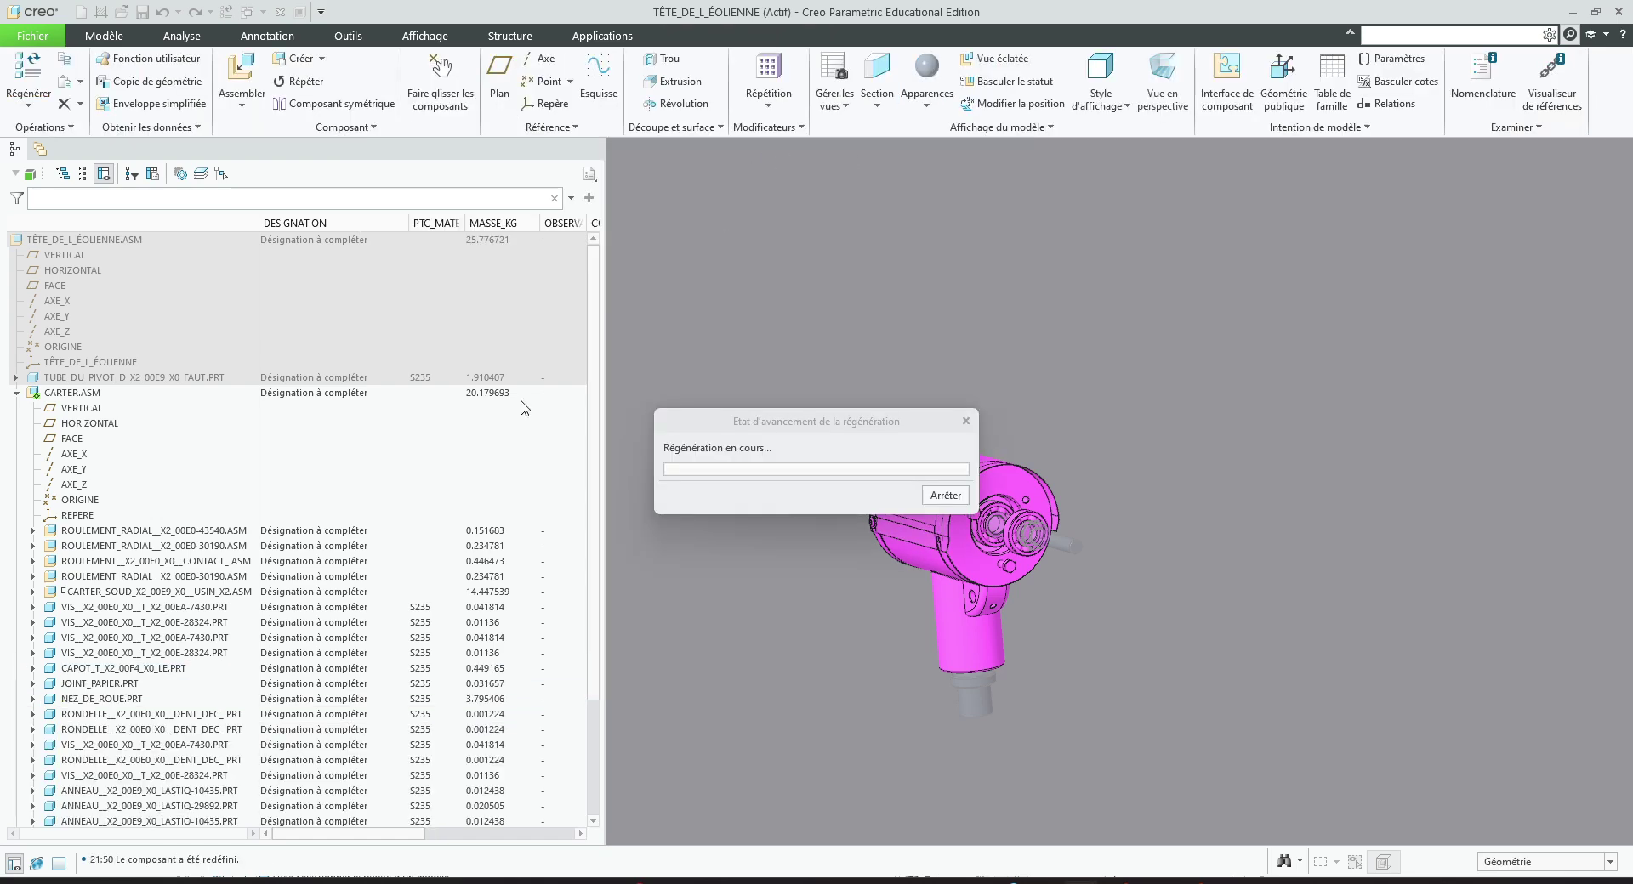
- Run the fixer macro on JOINT_PAPIER.PRT and on NEZ_DE_ROUE.PRT in CARTER.ASM
click(119, 685)
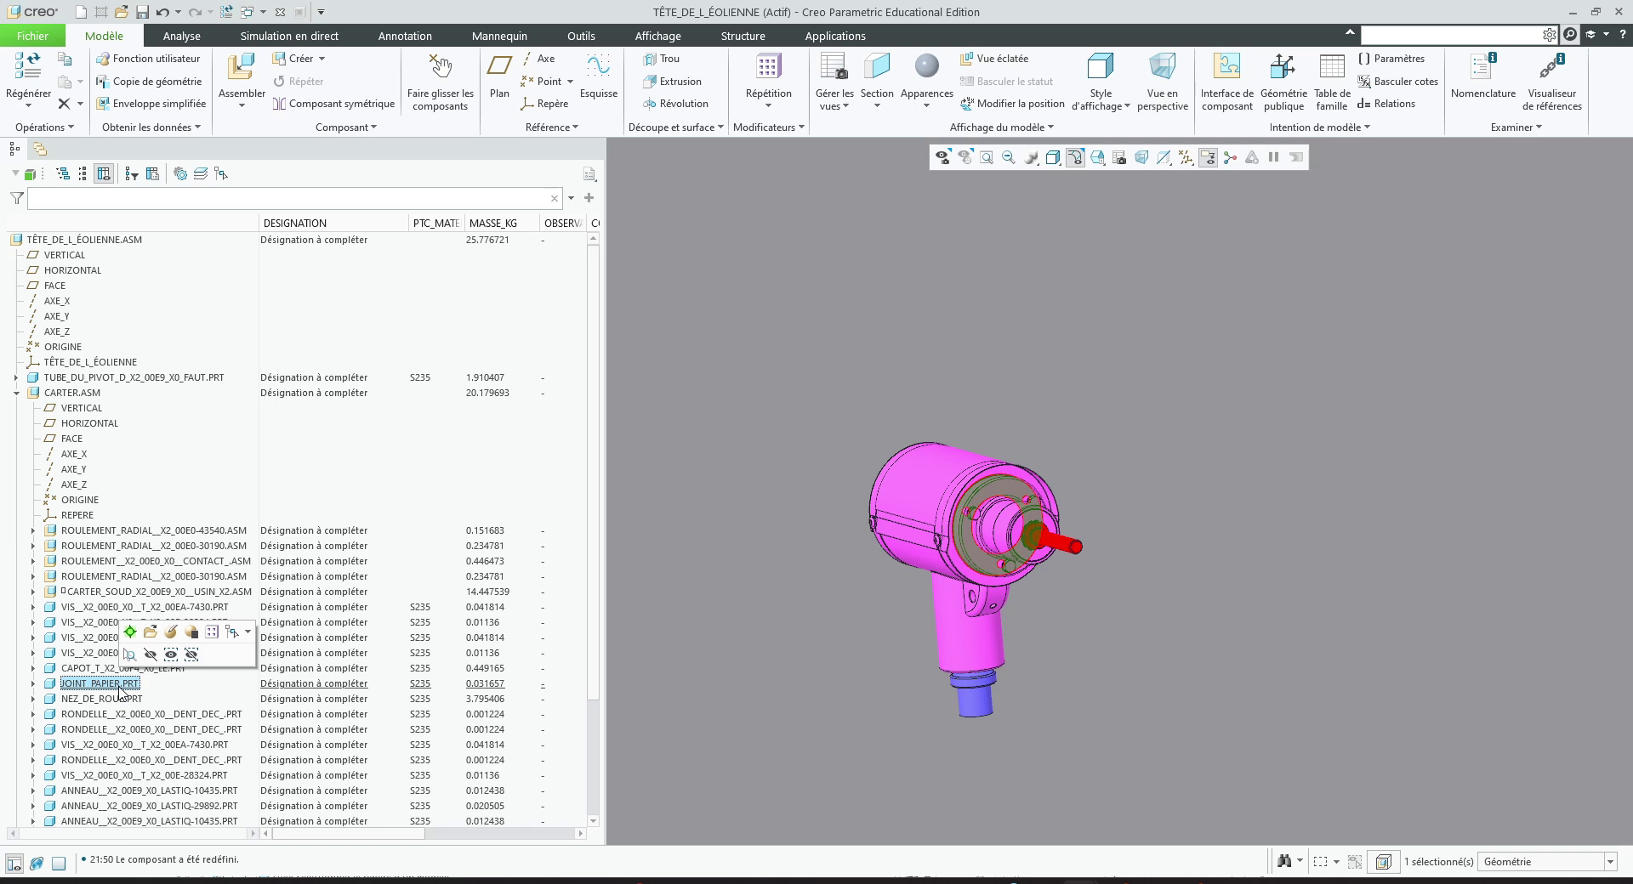
double_click(120, 687)
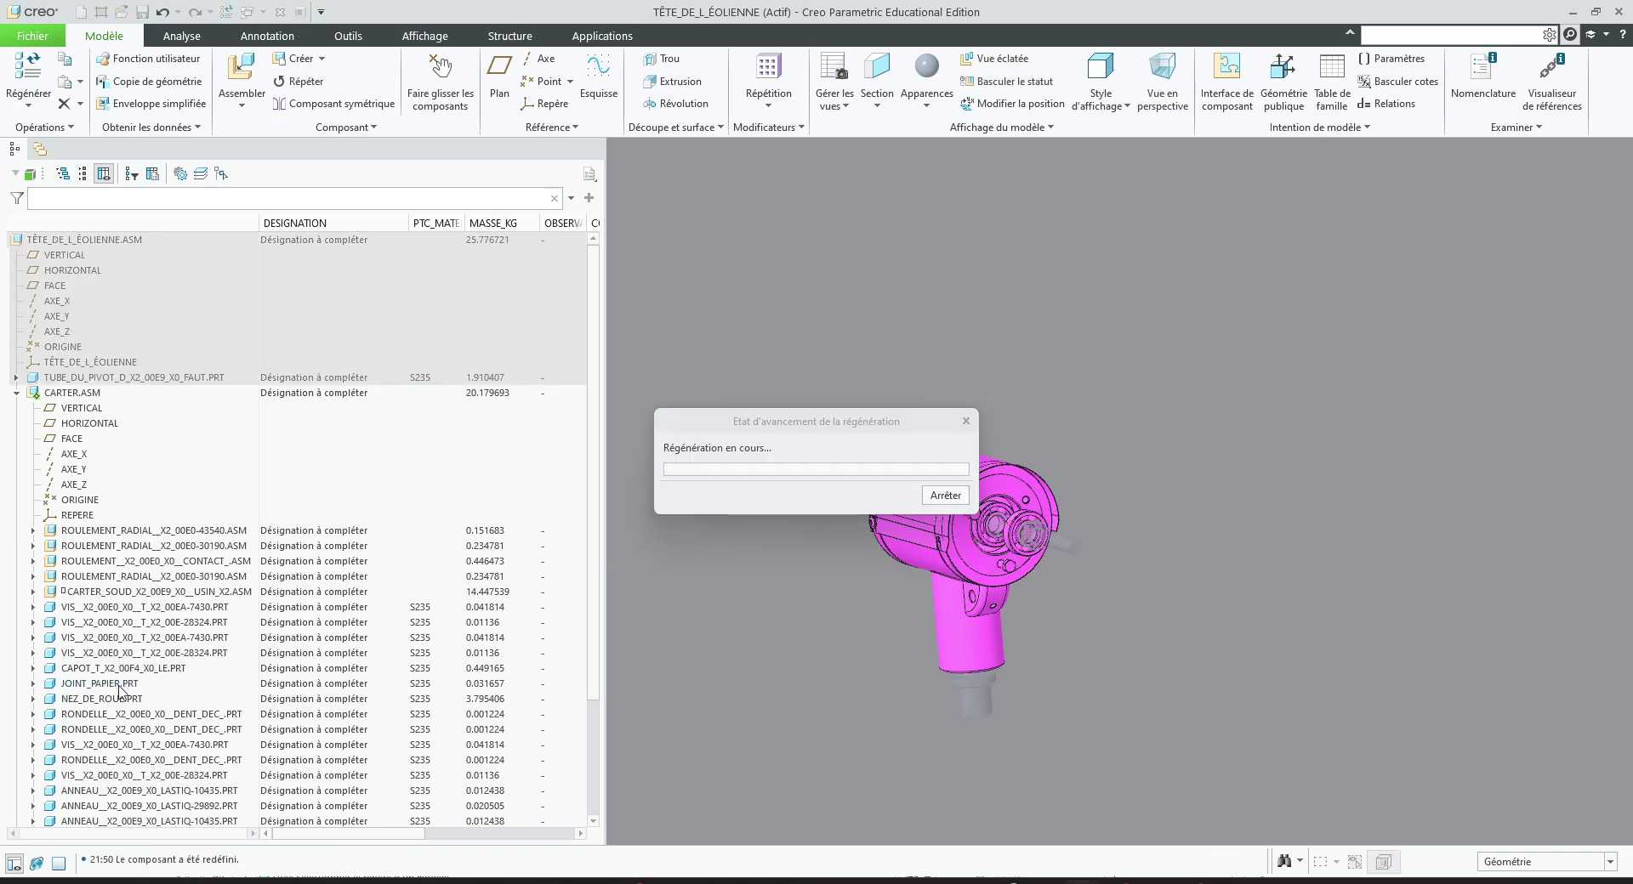
click(111, 699)
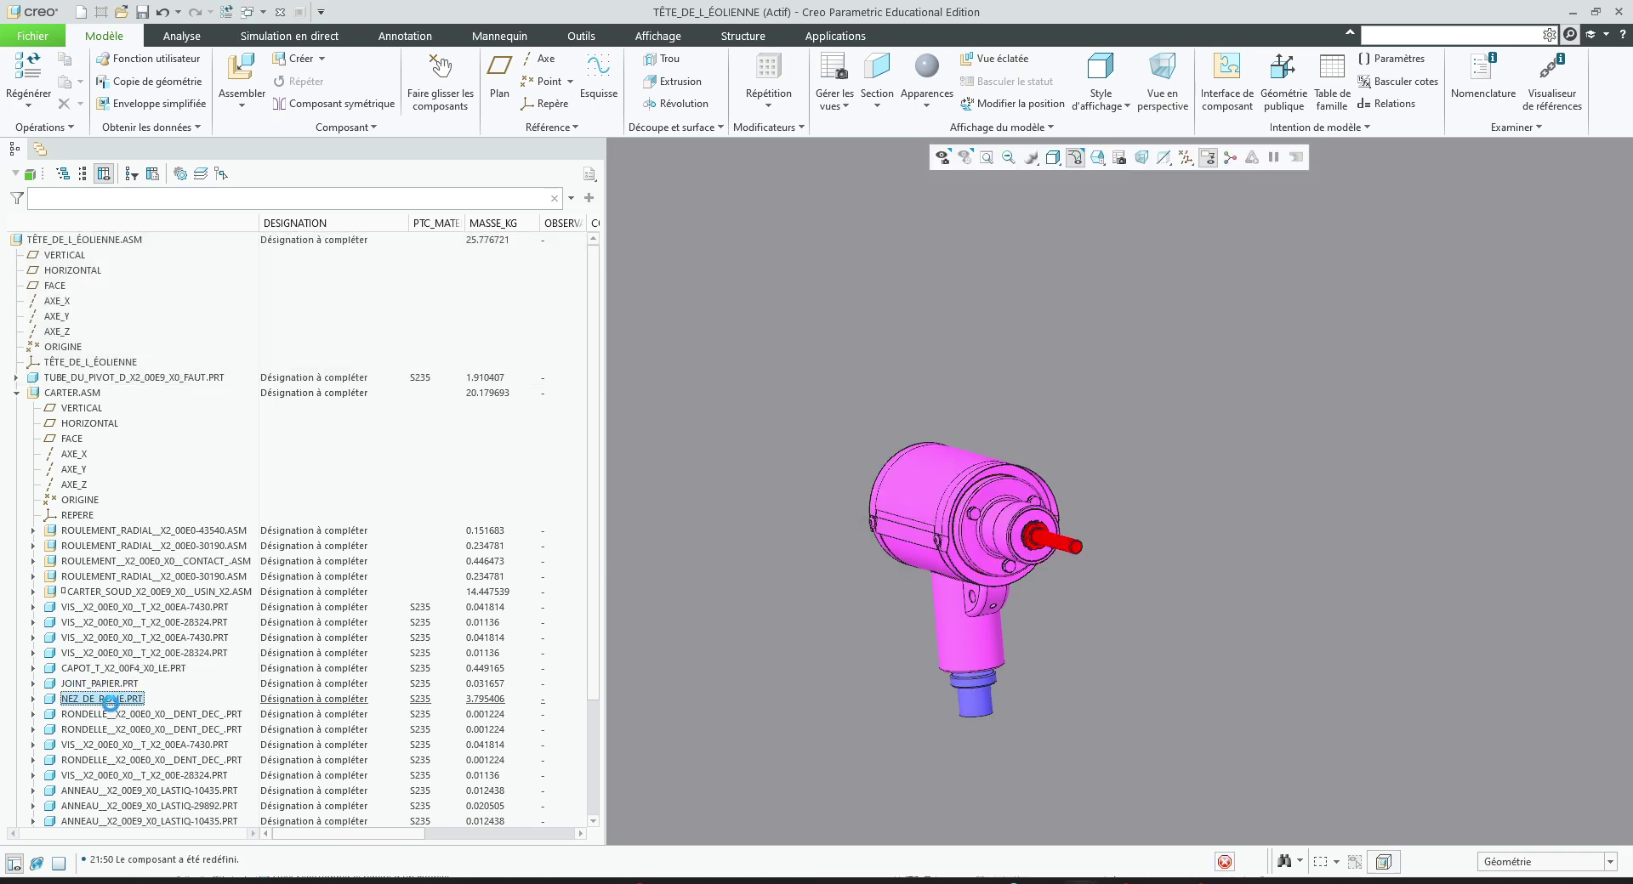
double_click(111, 698)
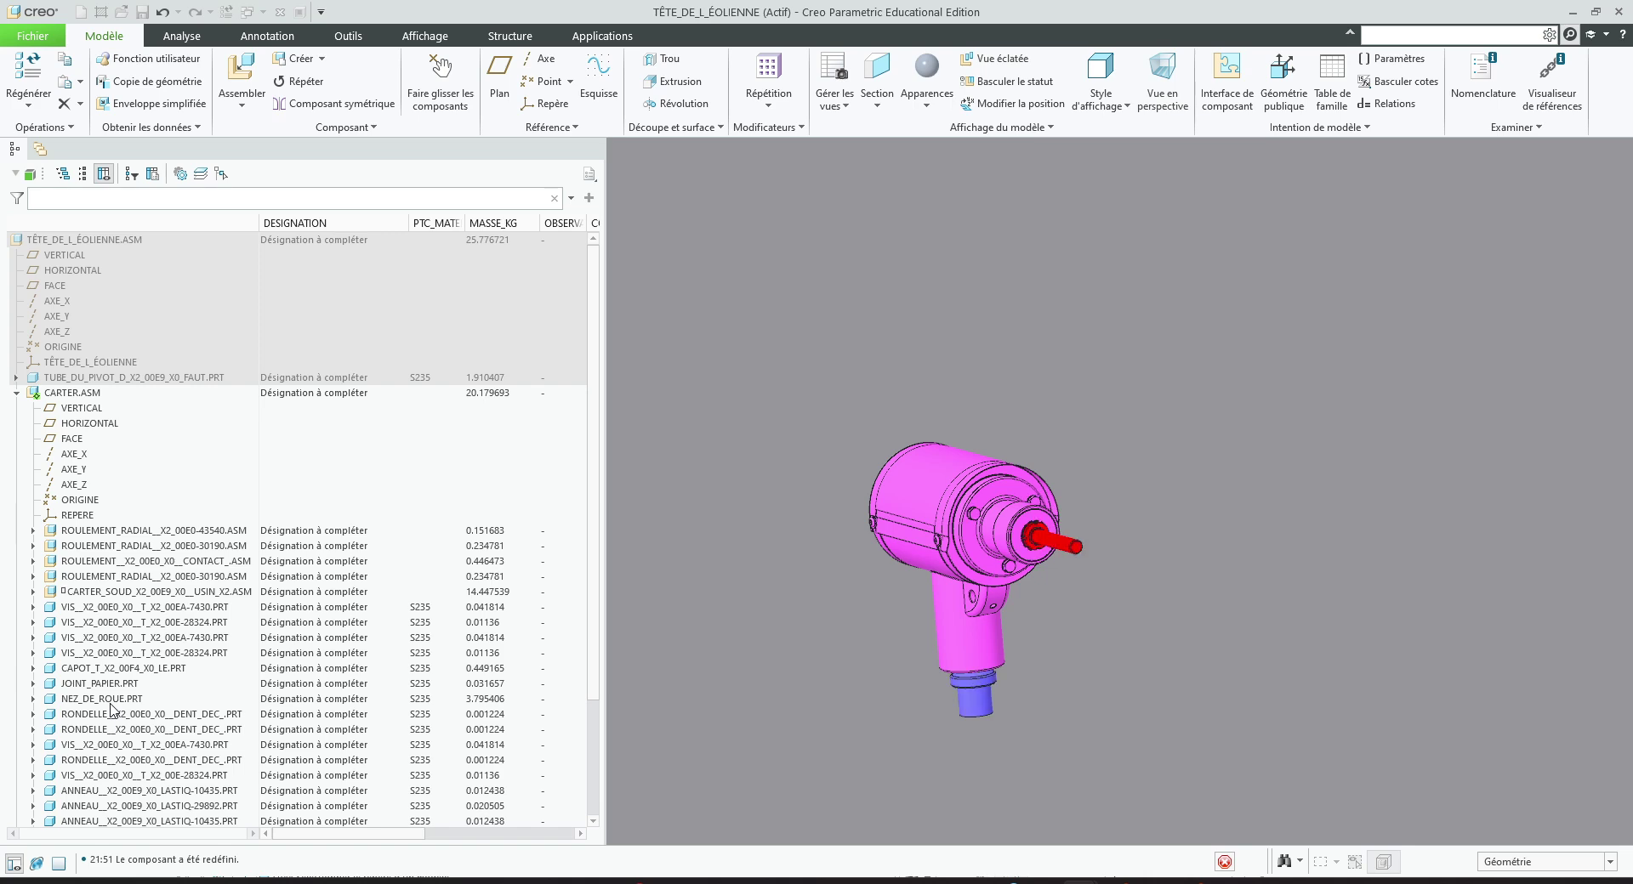
- Select all CARTER.ASM components from the first RONDELLE below NEZ_DE_ROUE.PRT through the last VIS 28324 screw
click(151, 716)
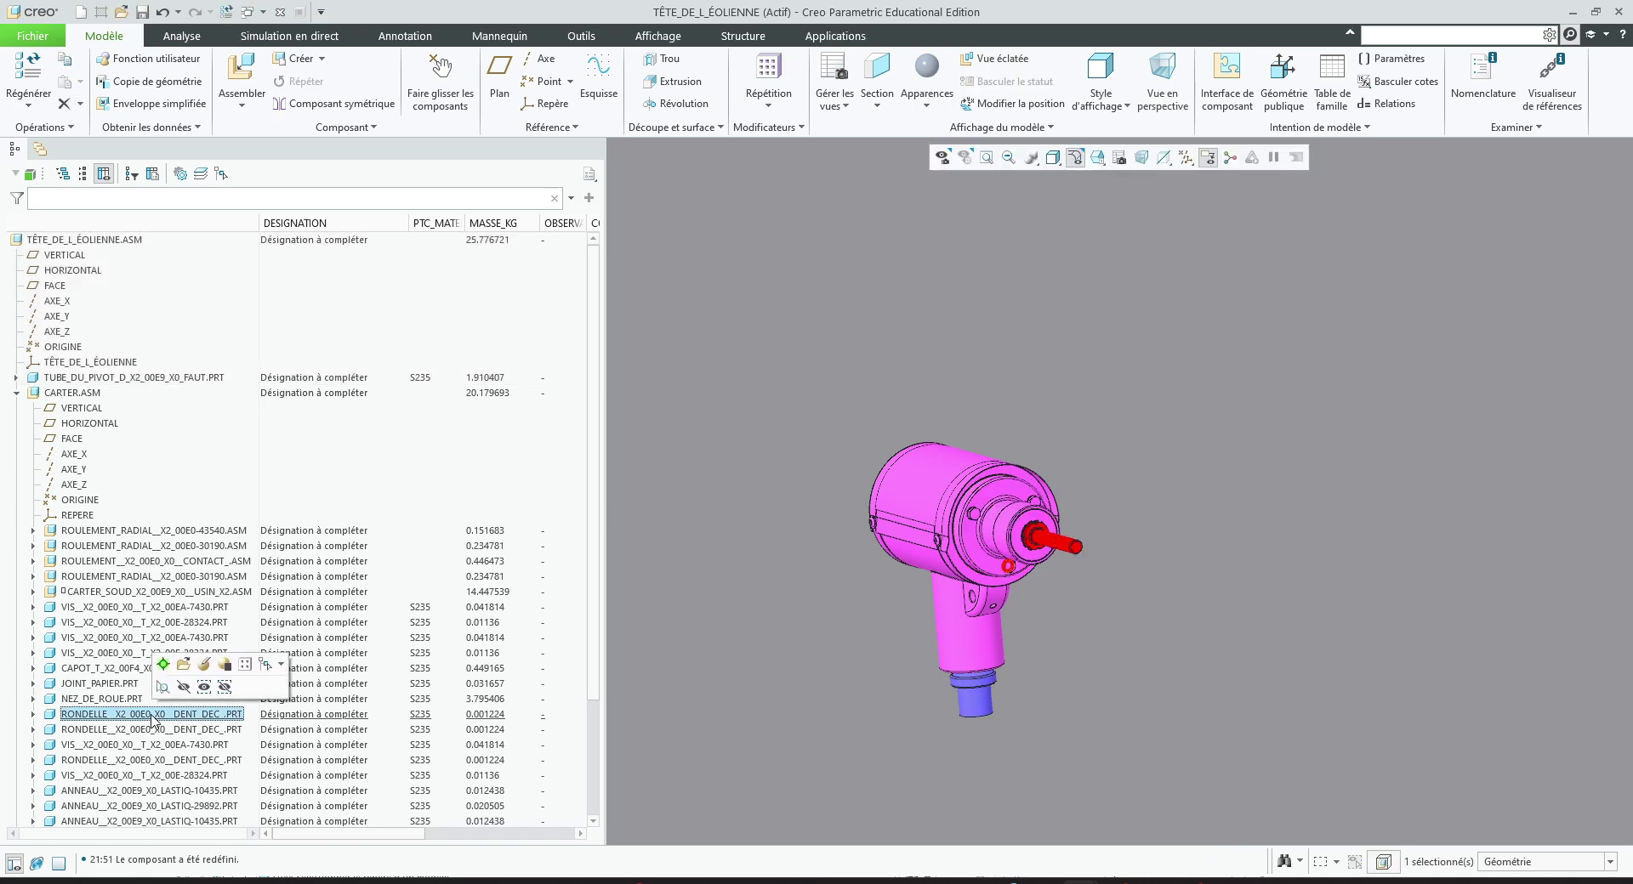
scroll(152, 716, down, 3)
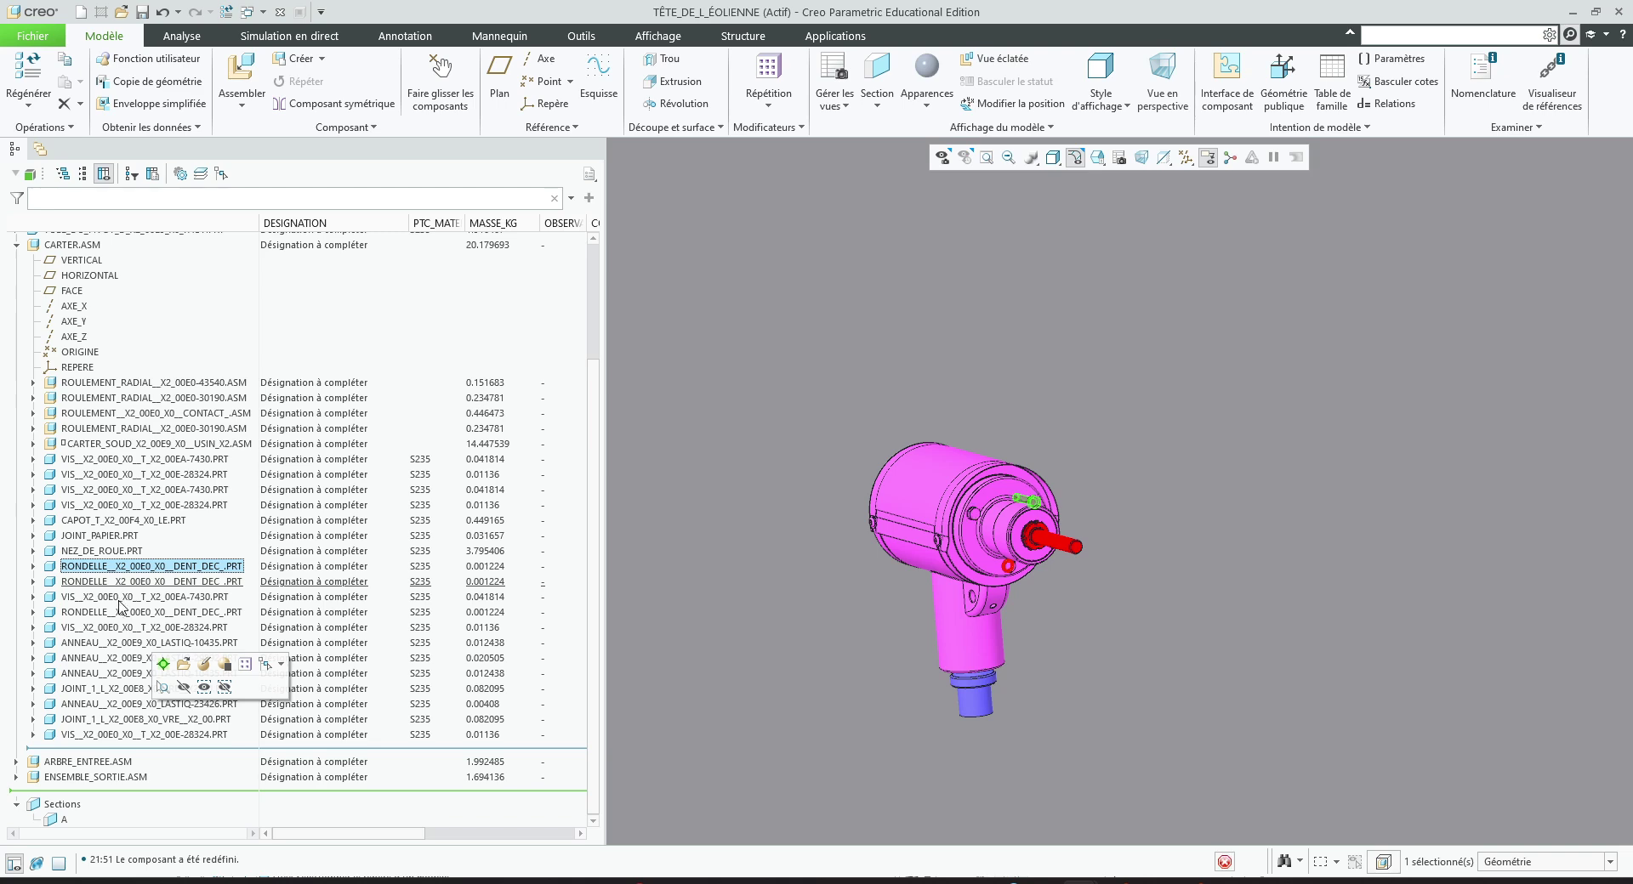
shift+click(151, 736)
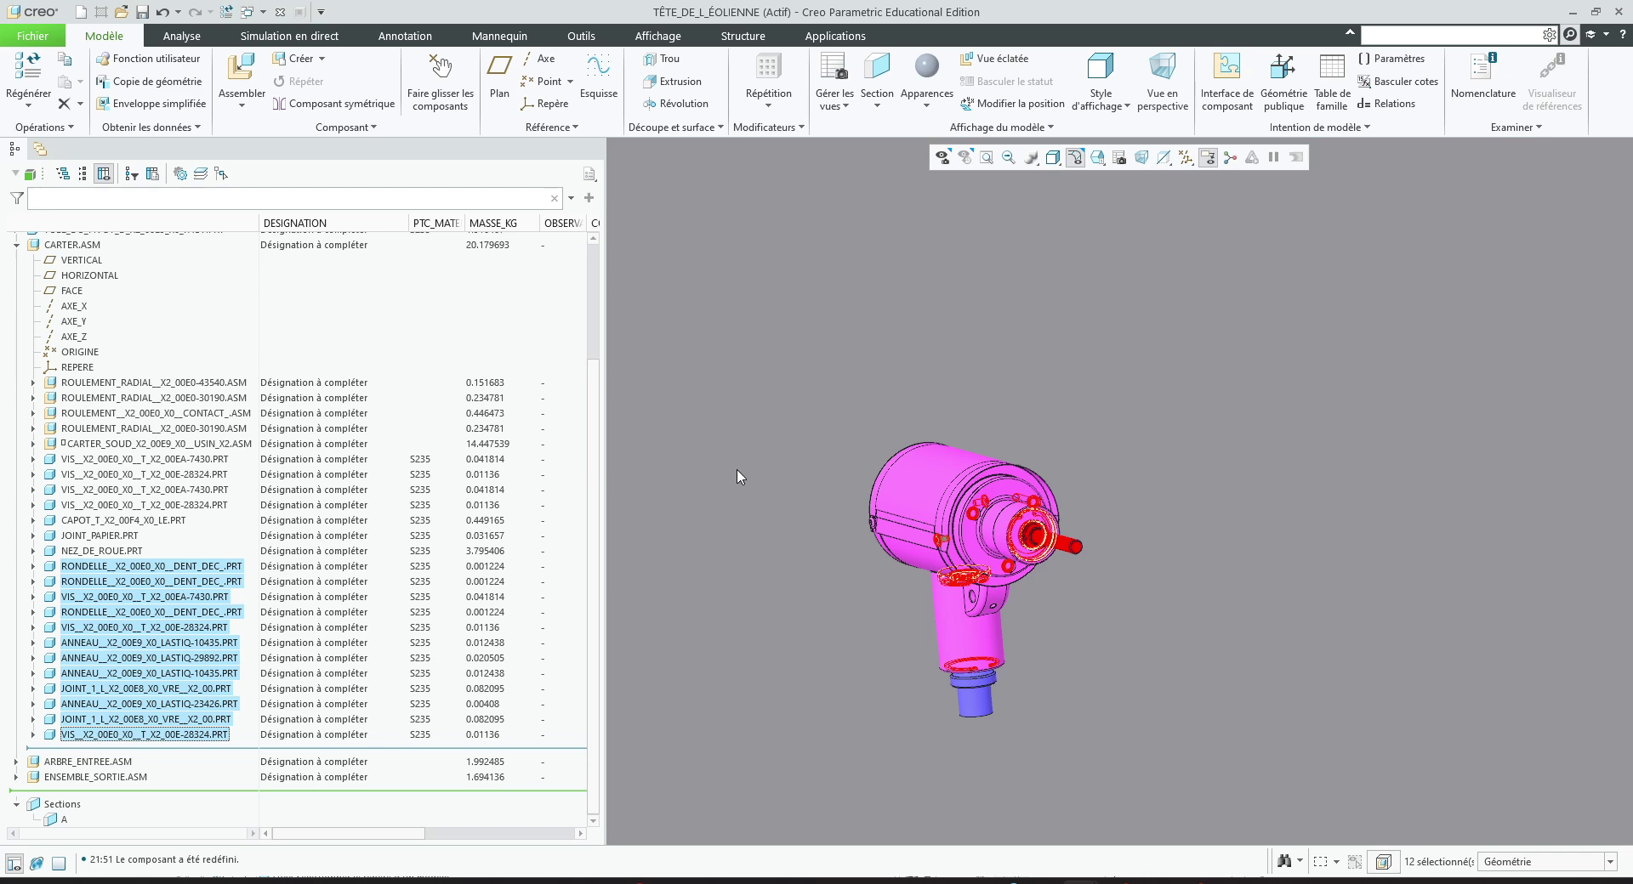
- Select only the first RONDELLE washer below NEZ_DE_ROUE.PRT and run the fixer macro on it
click(143, 566)
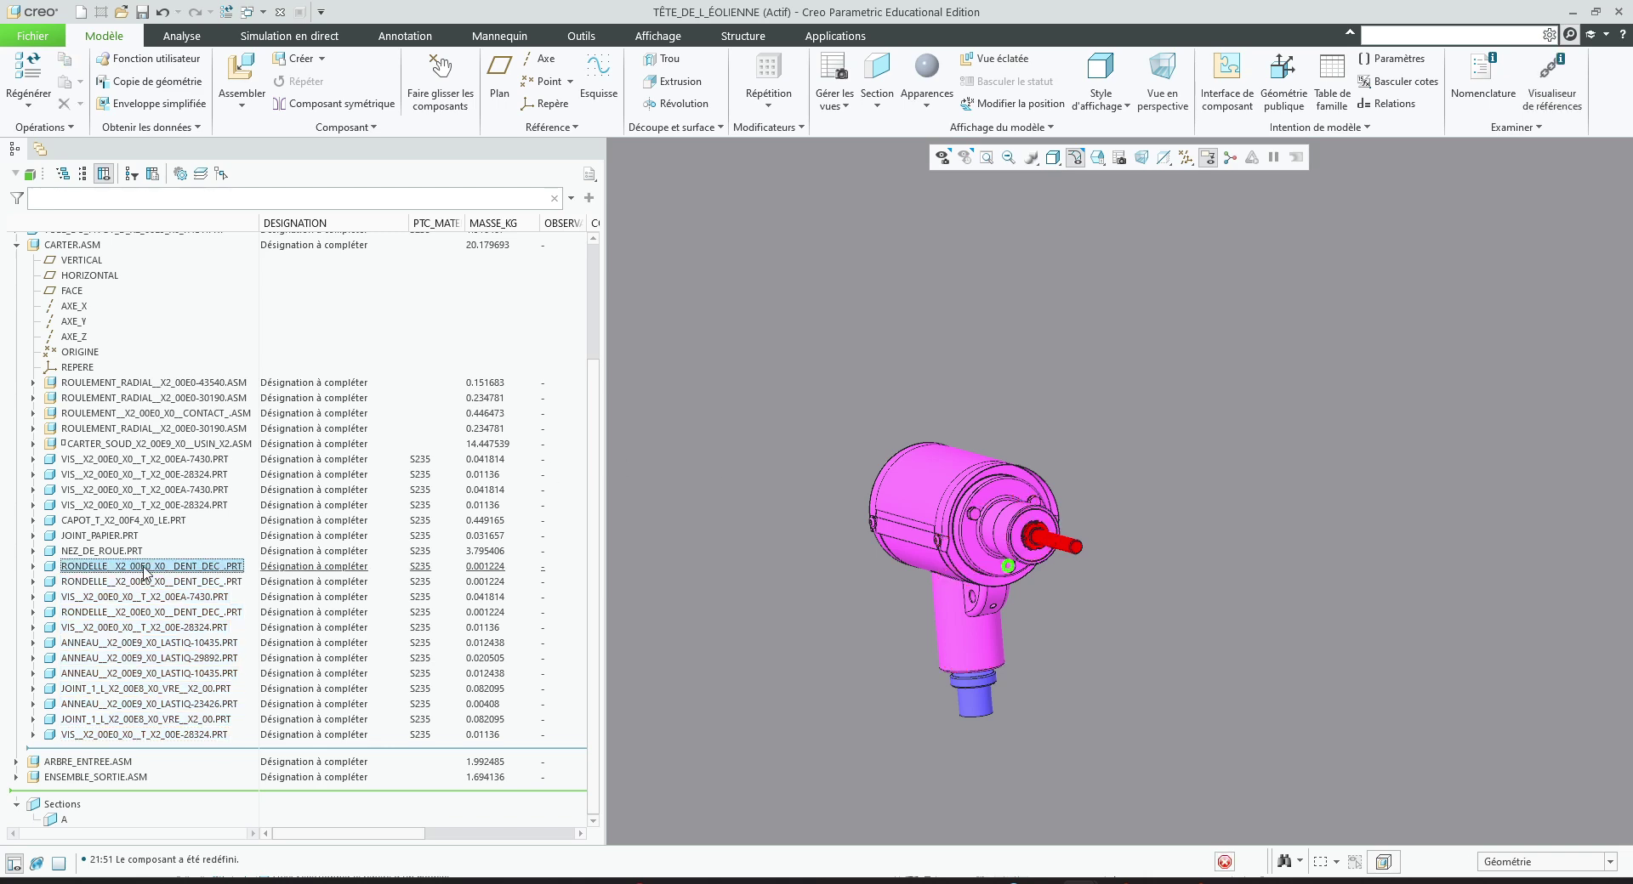
double_click(144, 567)
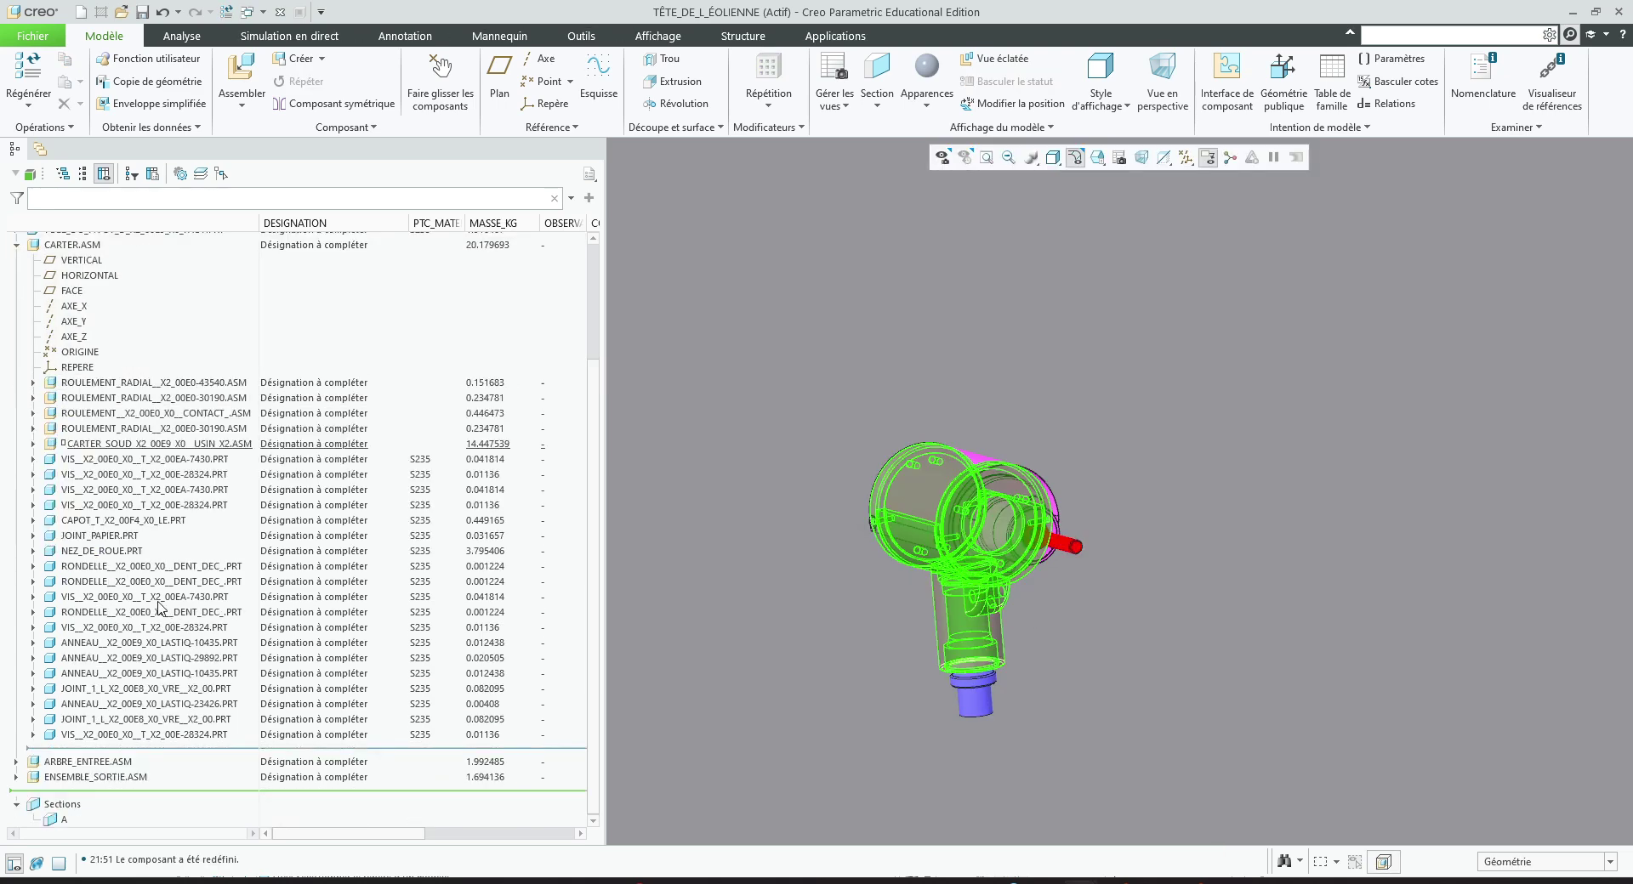
click(127, 572)
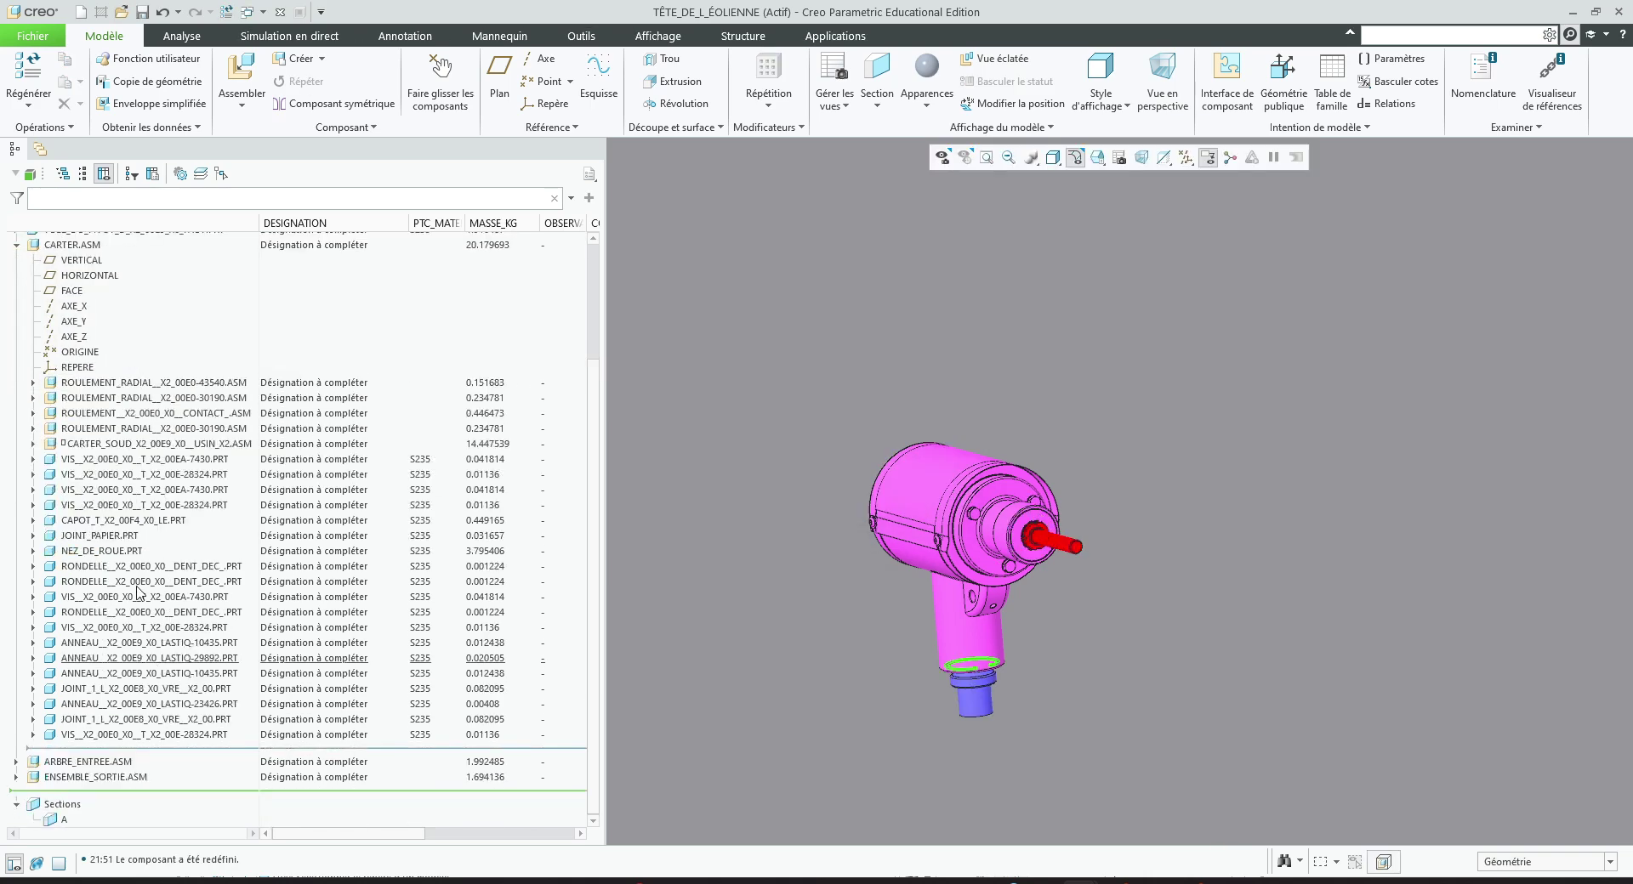
click(136, 601)
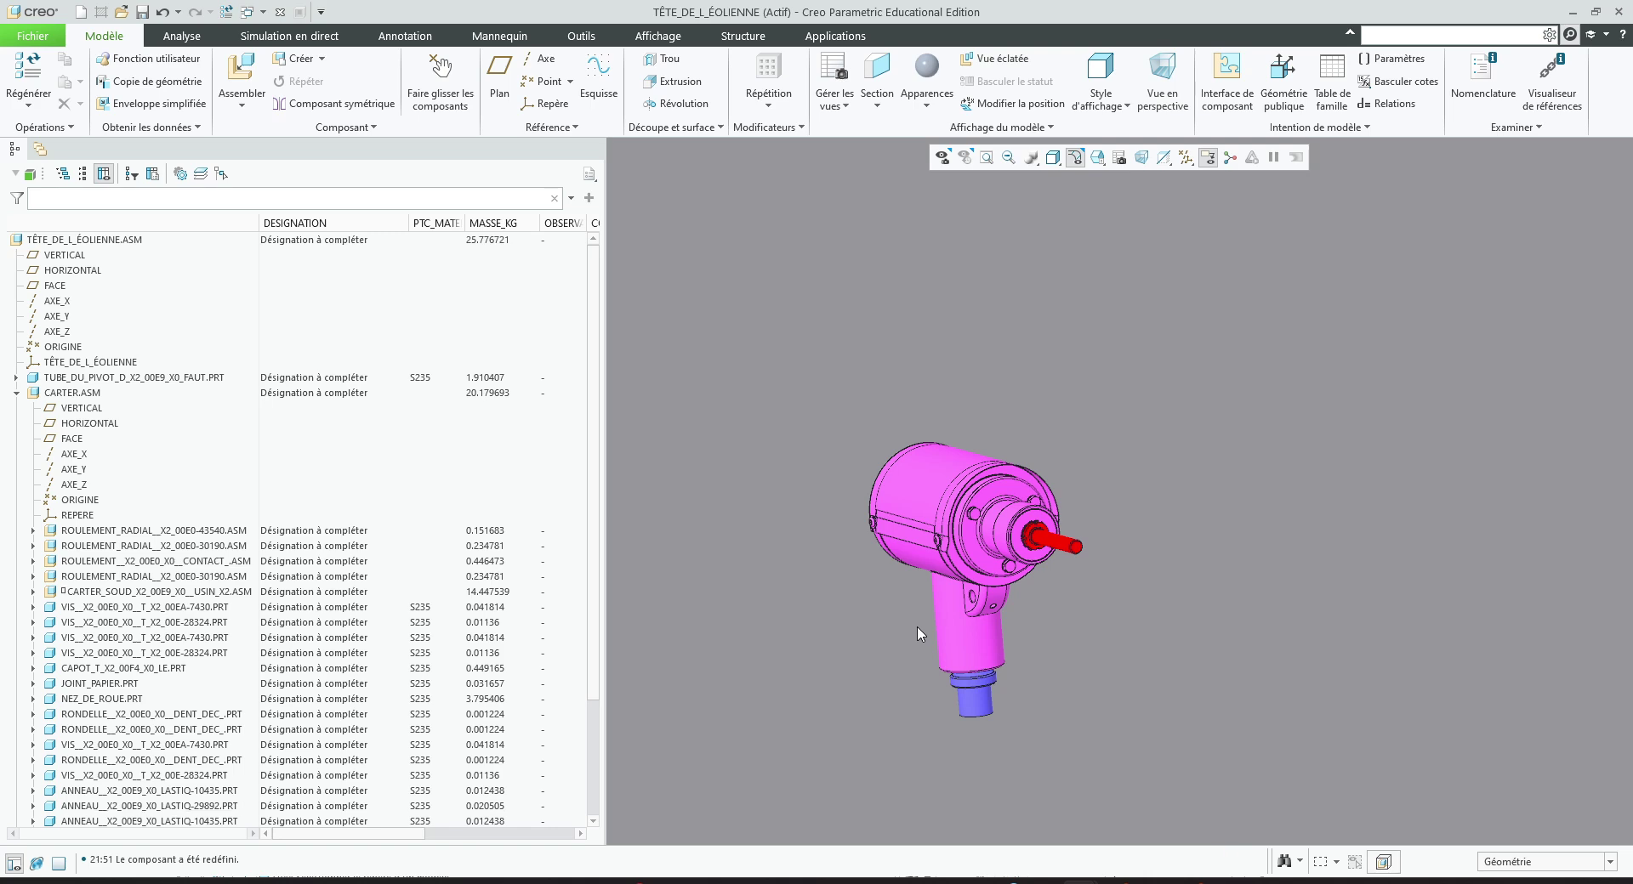
click(1268, 882)
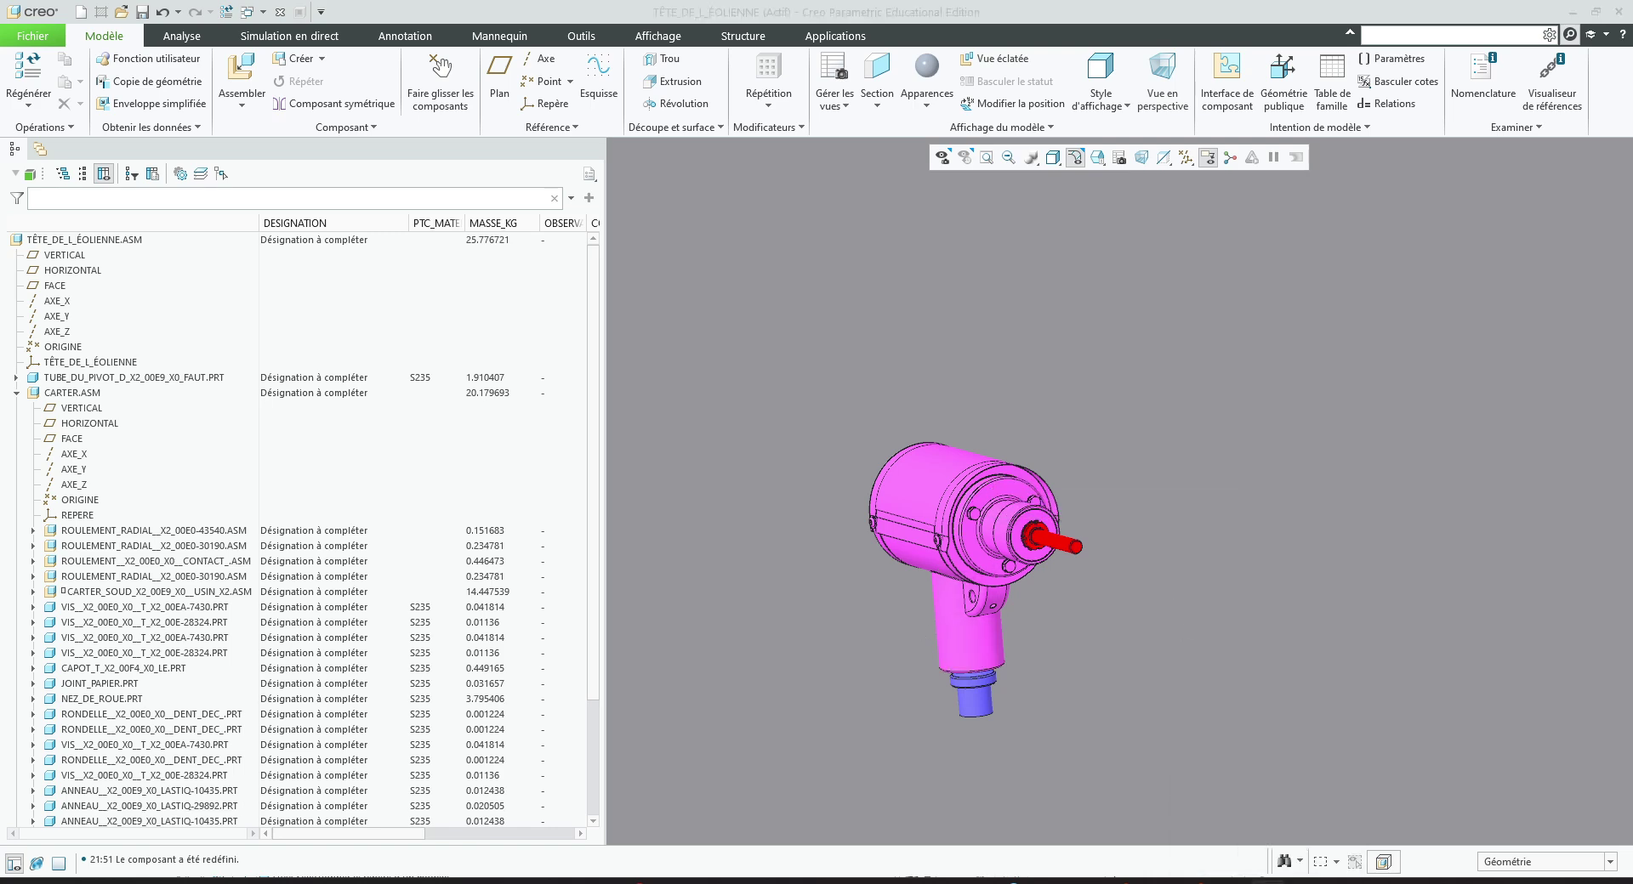